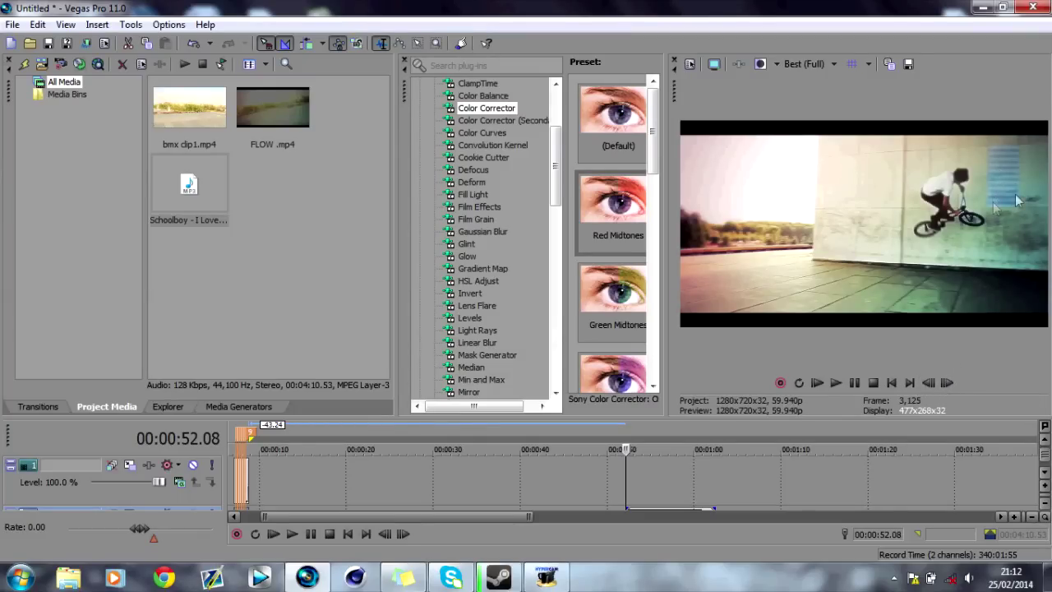
Step the preview forward frame by frame to 00:00:53.09, then scroll and zoom the timeline in.
{"action": "left_click", "coordinate": [947, 382]}
{"action": "left_click", "coordinate": [947, 383]}
{"action": "left_click_drag", "start_coordinate": [947, 385], "coordinate": [947, 384]}
{"action": "left_click_drag", "start_coordinate": [485, 513], "coordinate": [436, 520]}
{"action": "left_click", "coordinate": [1018, 517]}
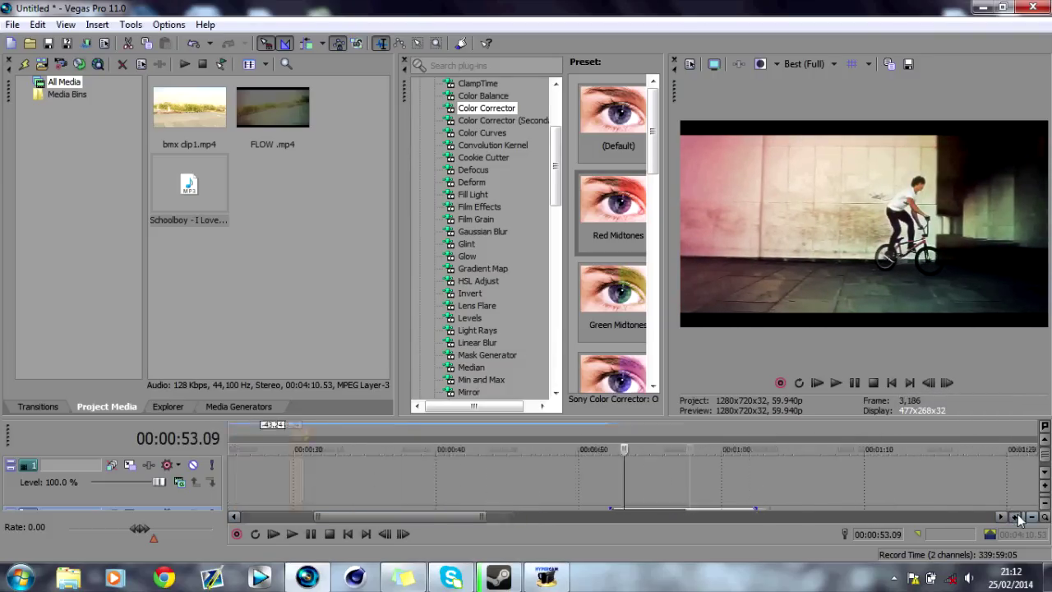
Scroll the timeline back toward the start and put playback at 00:00:07.16.
{"action": "left_click", "coordinate": [1018, 517]}
{"action": "left_click_drag", "start_coordinate": [434, 521], "coordinate": [334, 520]}
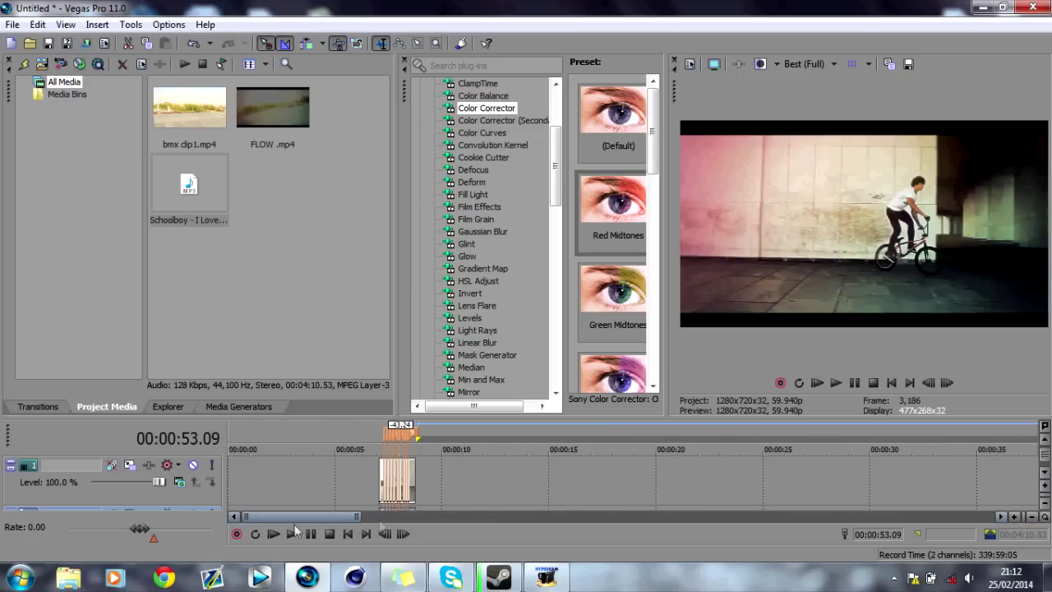
{"action": "left_click", "coordinate": [380, 430]}
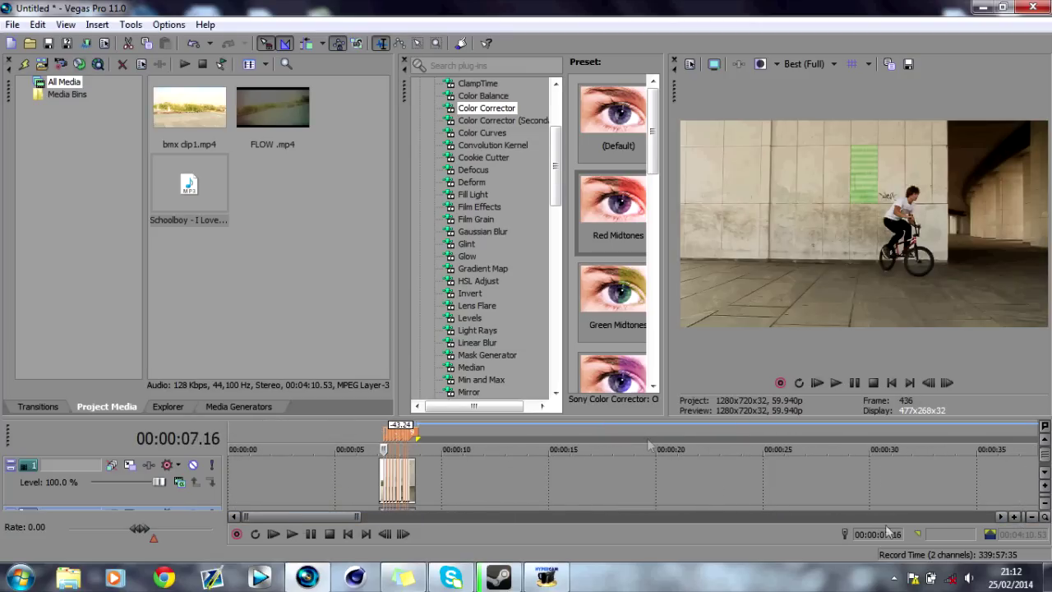
Magnify the timeline on the numbered beat markers near seven seconds, then scroll down to the audio track.
{"action": "left_click", "coordinate": [1015, 517]}
{"action": "left_click", "coordinate": [1015, 517]}
{"action": "left_click", "coordinate": [1015, 517]}
{"action": "left_click", "coordinate": [1016, 517]}
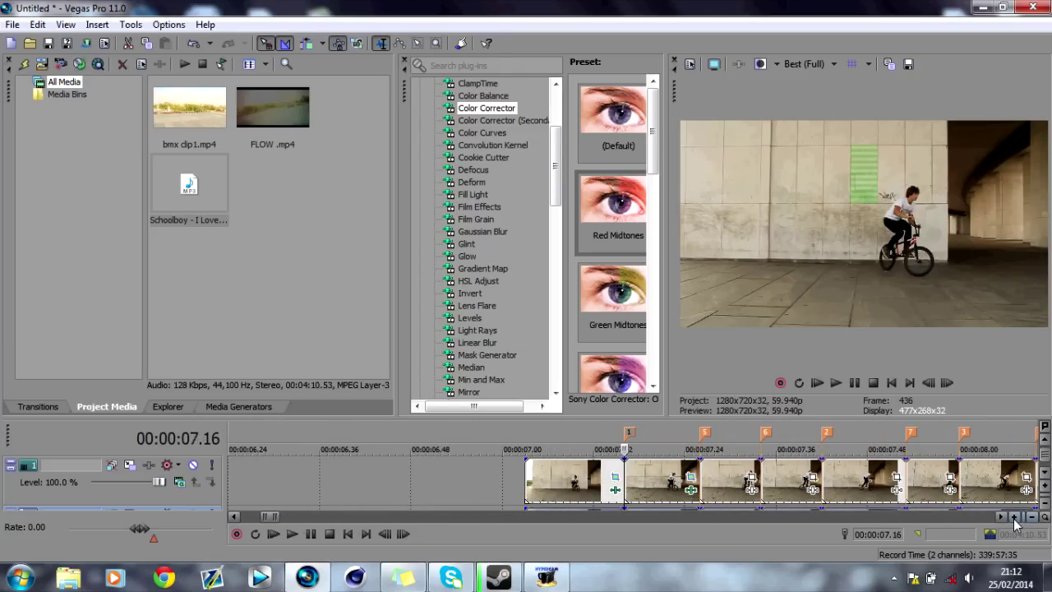
{"action": "left_click", "coordinate": [1045, 477]}
{"action": "left_click", "coordinate": [1047, 465]}
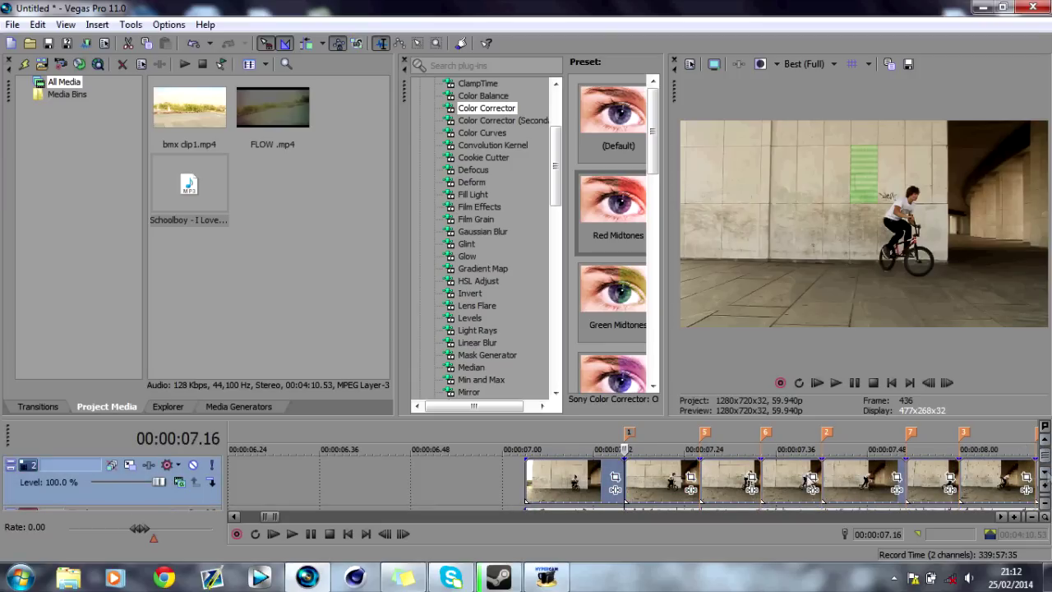
{"action": "scroll", "coordinate": [608, 476], "scroll_direction": "down", "scroll_amount": 2}
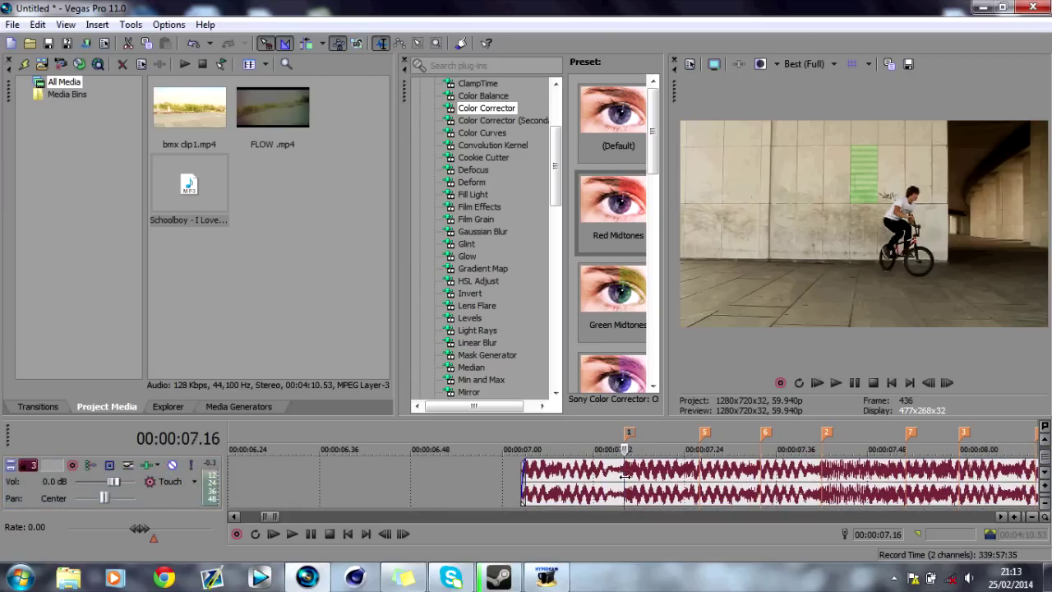
Select the music event and visit the beats at 07.26, 07.34 and 07.42, ending at 07.26.
{"action": "left_click", "coordinate": [626, 481]}
{"action": "left_click", "coordinate": [701, 485]}
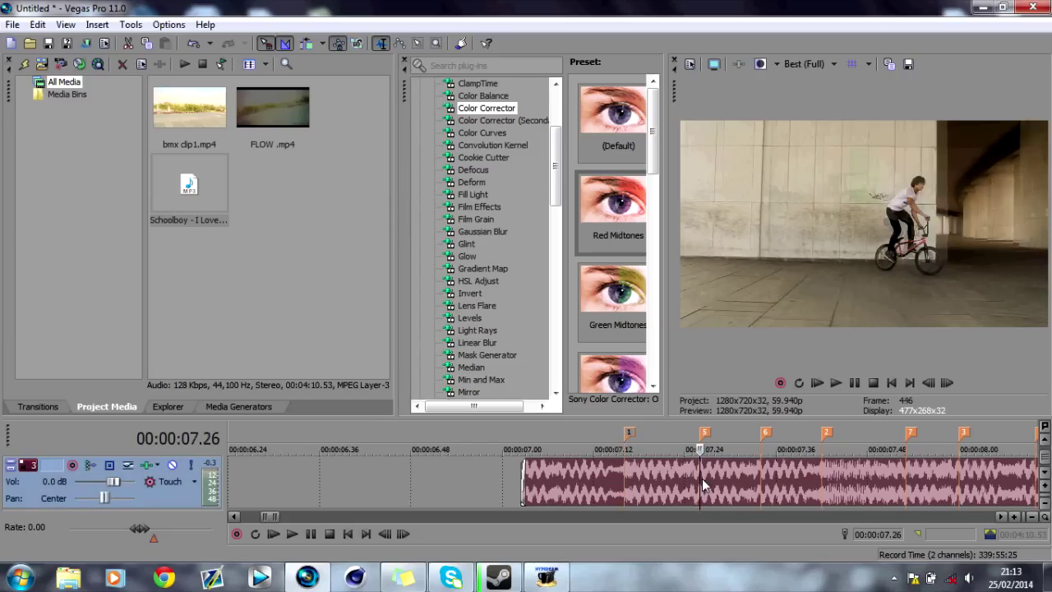
{"action": "left_click", "coordinate": [761, 477]}
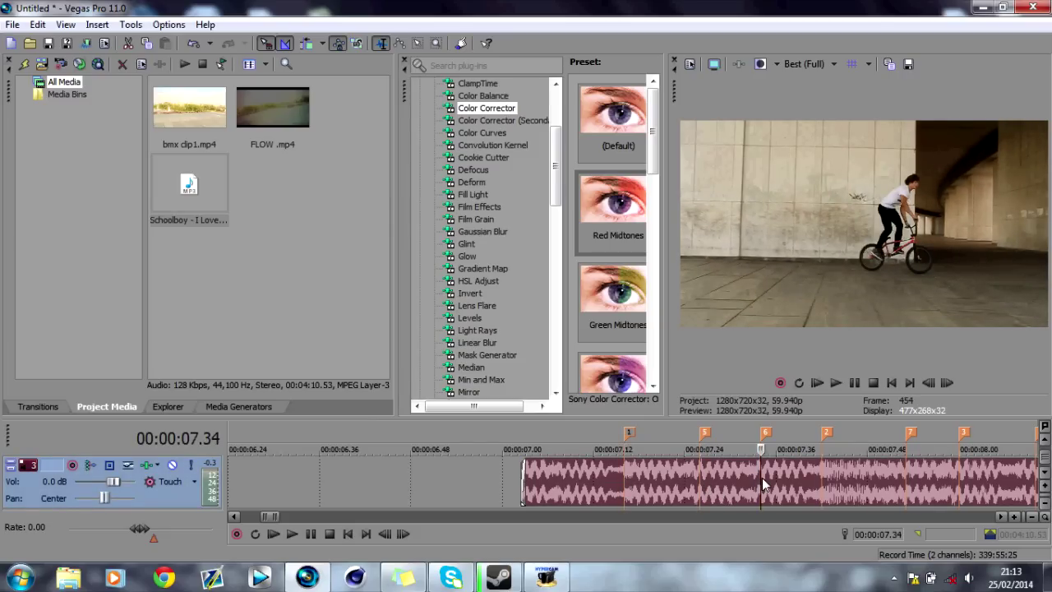
{"action": "left_click", "coordinate": [820, 471]}
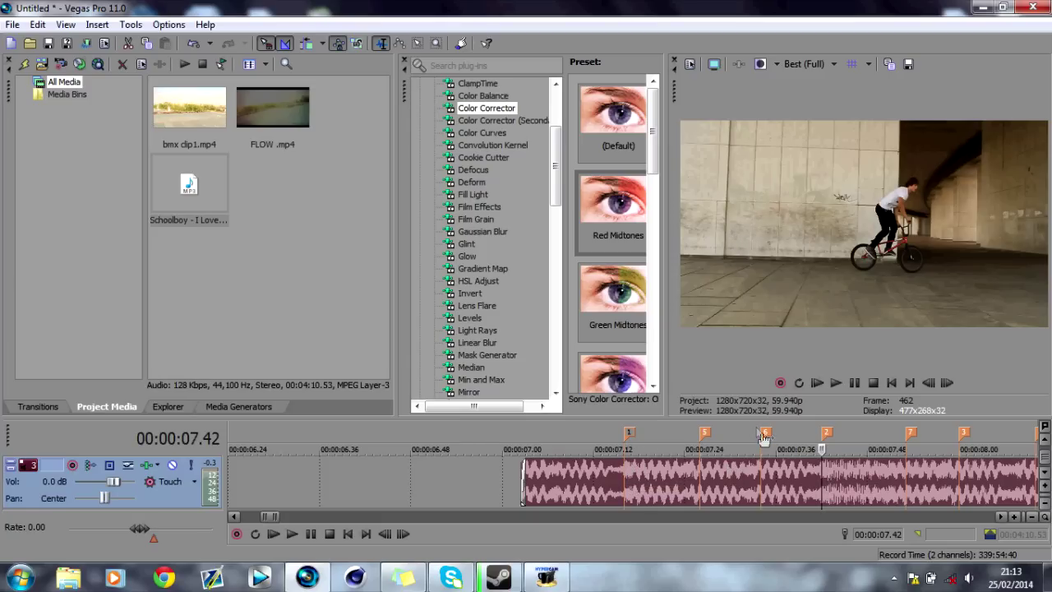
{"action": "left_click", "coordinate": [700, 480]}
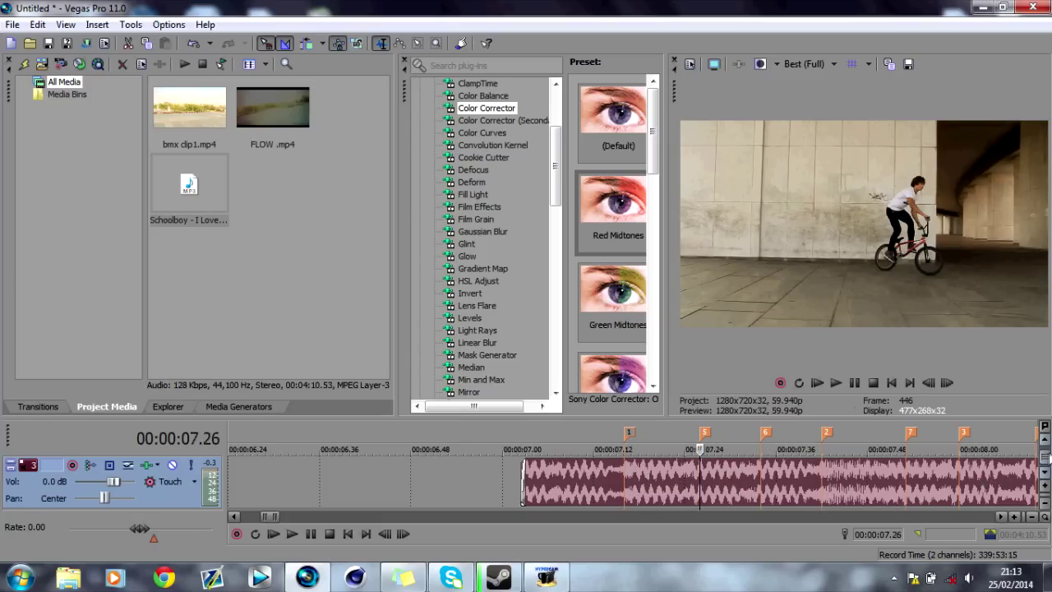
Return to the video track, select its clips and set playback to 00:00:07.06.
{"action": "left_click", "coordinate": [1045, 443]}
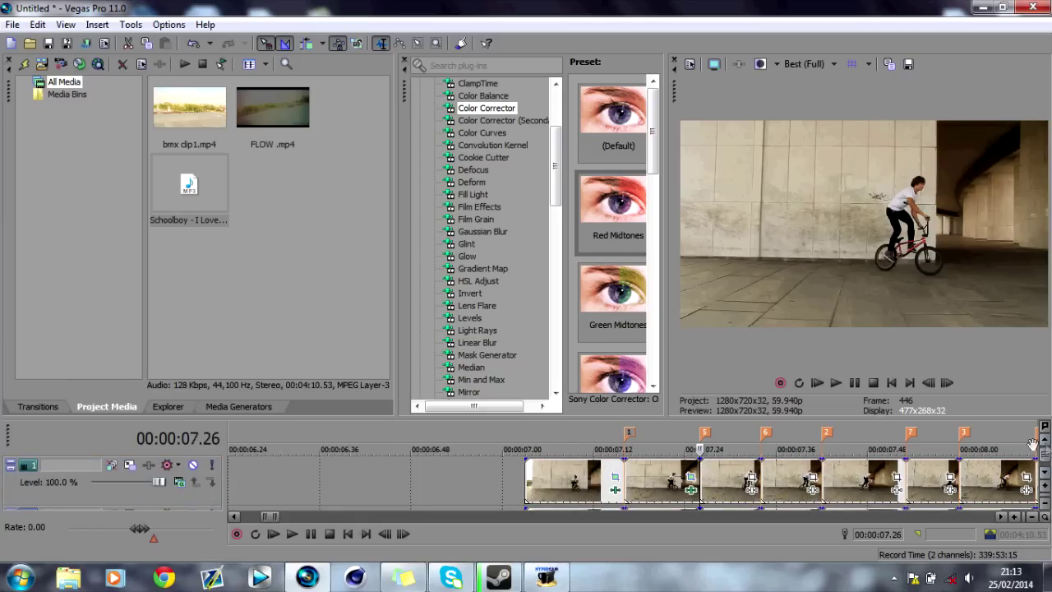
{"action": "left_click", "coordinate": [614, 483]}
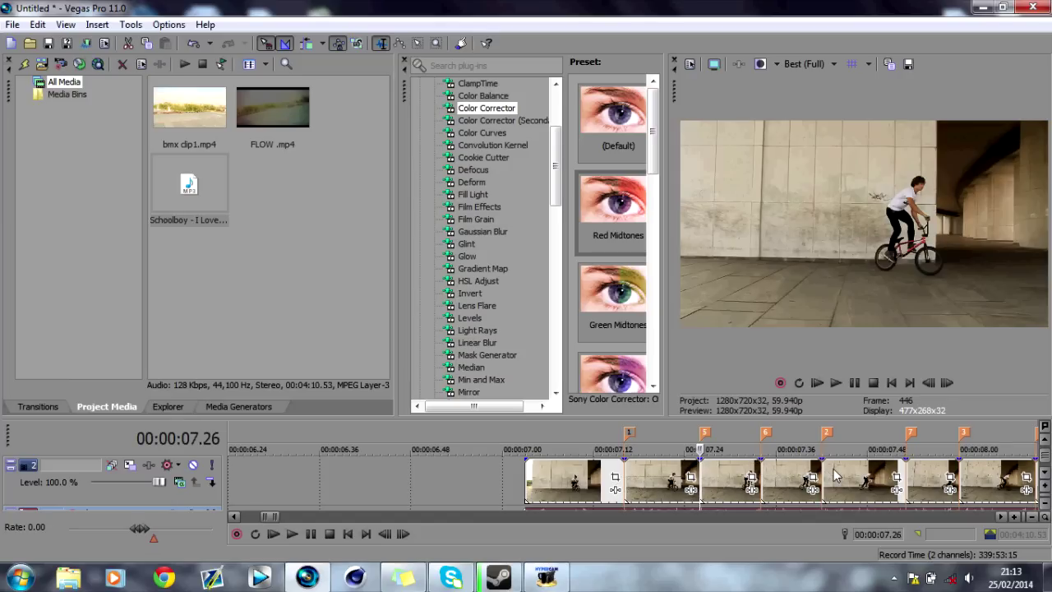
{"action": "left_click", "coordinate": [548, 477]}
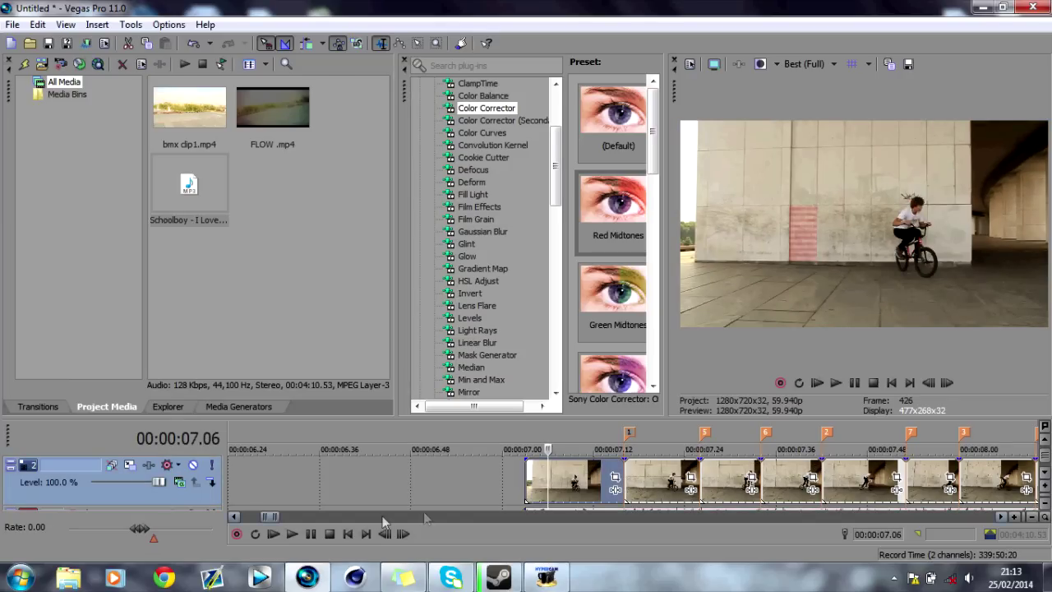
Zoom out to show every cut clip, clear the selection and move playback to 00:00:07.03.
{"action": "left_click_drag", "start_coordinate": [280, 515], "coordinate": [323, 513]}
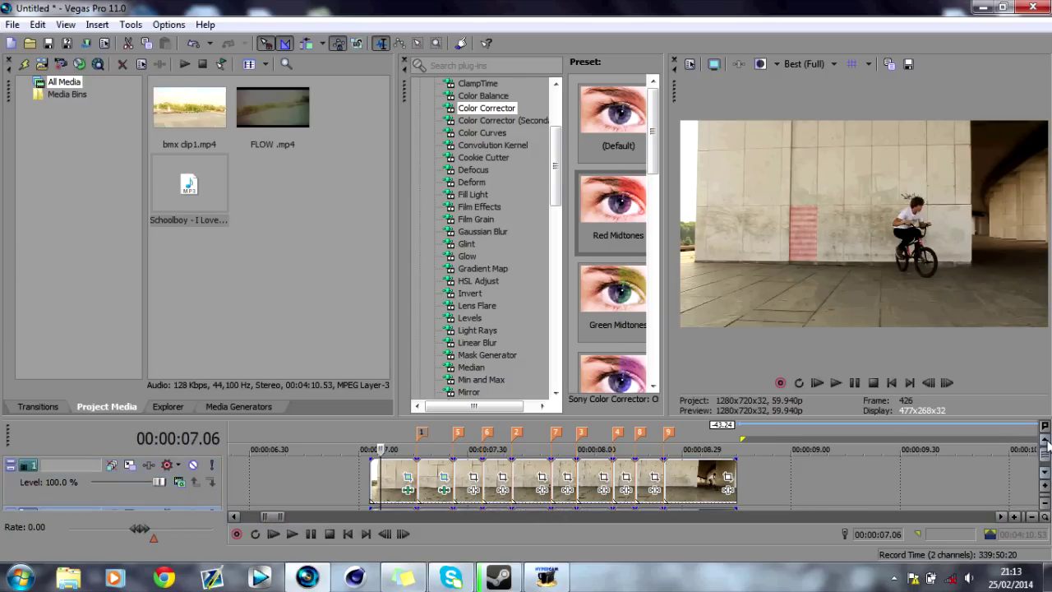
{"action": "key", "text": "ctrl+a"}
{"action": "left_click", "coordinate": [370, 432]}
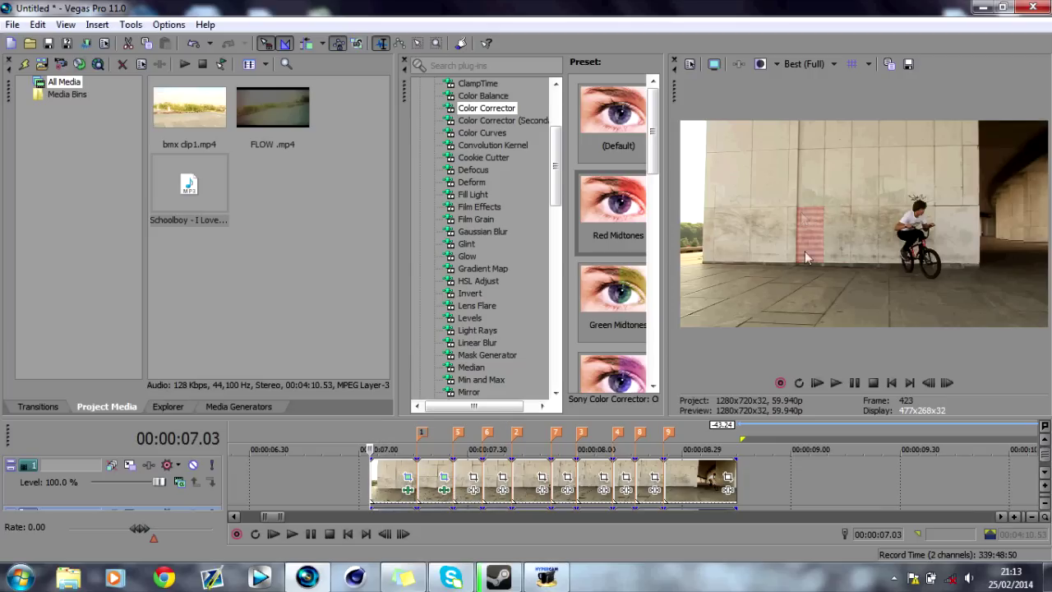
Check the first clip's Pan/Crop, then open Pan/Crop for the third clip at 00:00:07.26.
{"action": "left_click", "coordinate": [407, 482]}
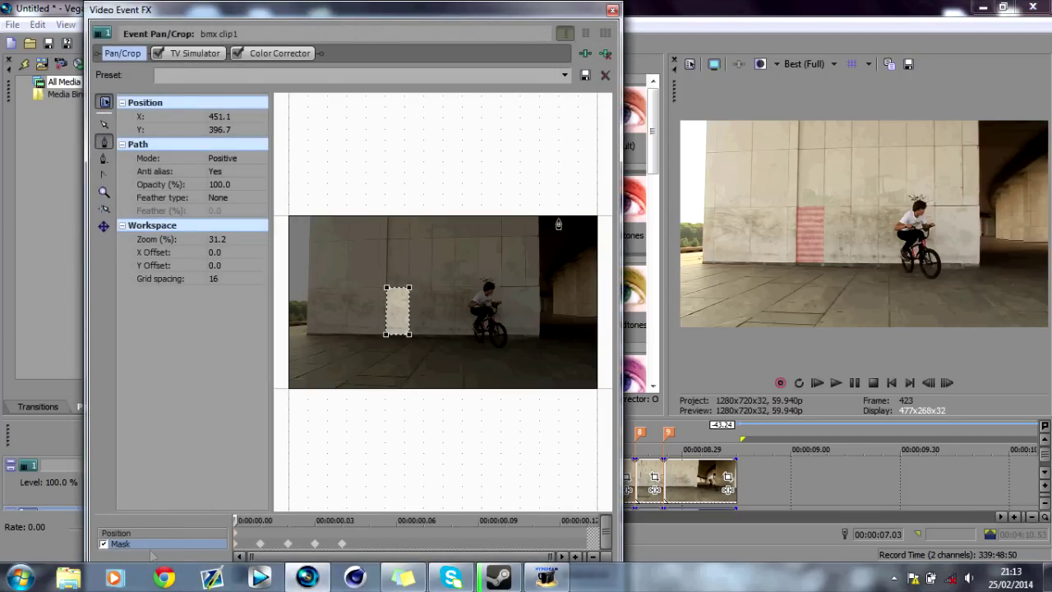
{"action": "left_click", "coordinate": [613, 10]}
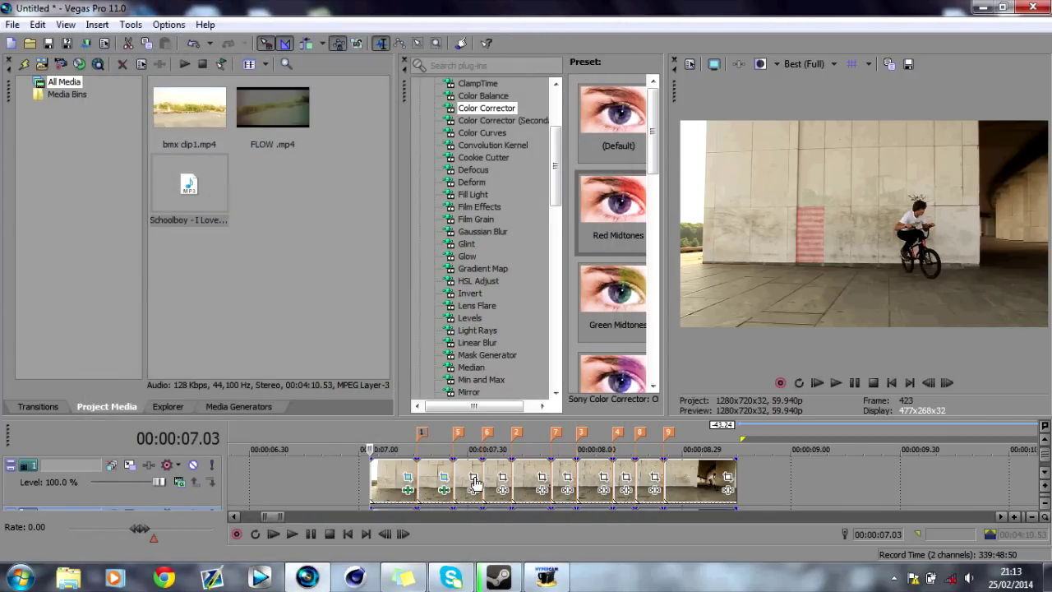
{"action": "left_click", "coordinate": [462, 445]}
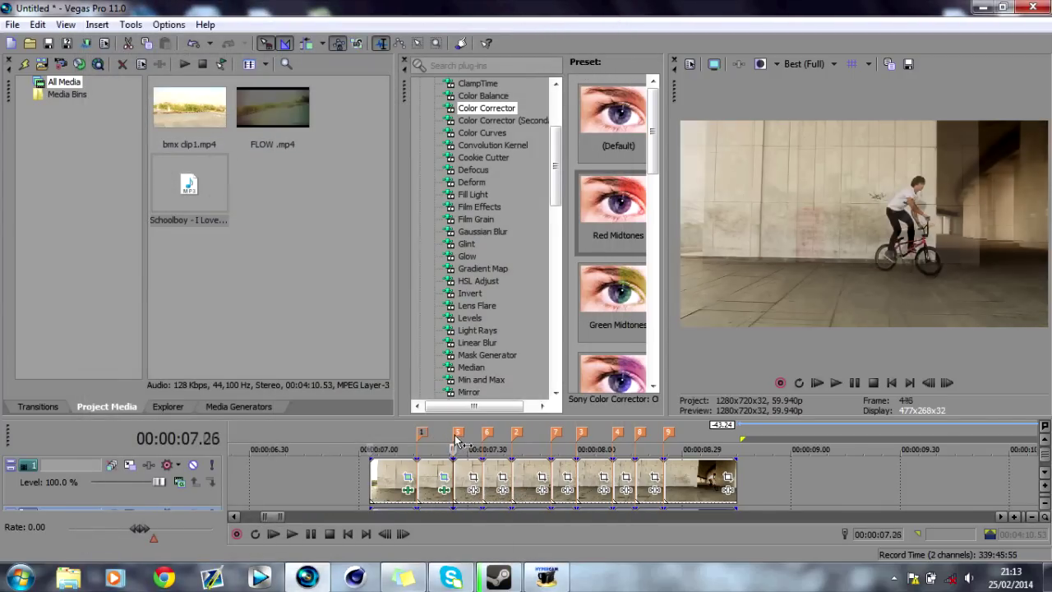
{"action": "left_click", "coordinate": [475, 478]}
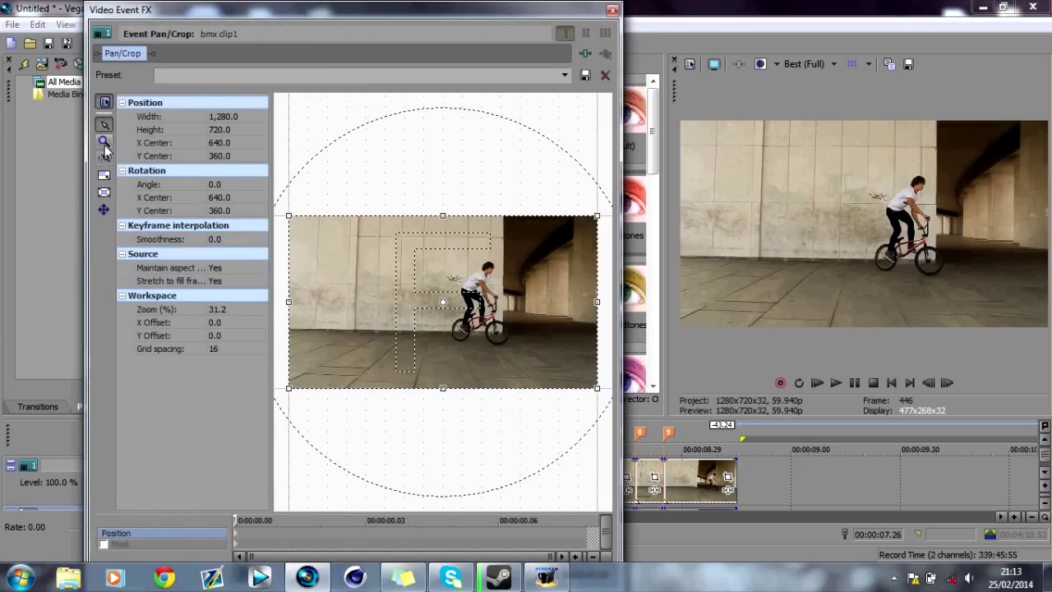
Zoom the Pan/Crop workspace to 124.7% and enable the Mask.
{"action": "left_click", "coordinate": [103, 143]}
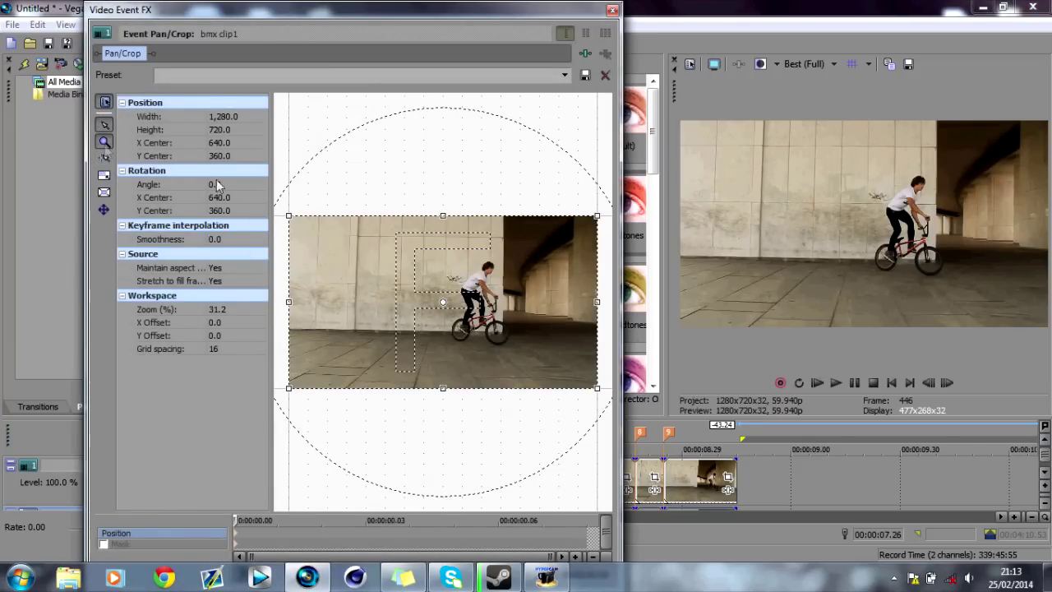
{"action": "left_click", "coordinate": [385, 250]}
{"action": "left_click", "coordinate": [457, 307]}
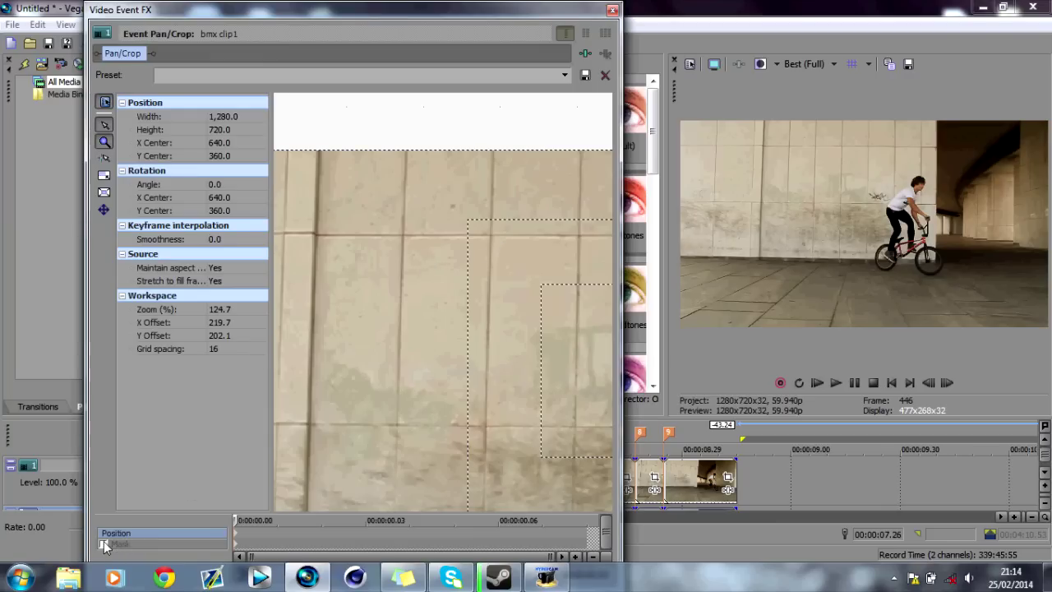
{"action": "left_click", "coordinate": [104, 544]}
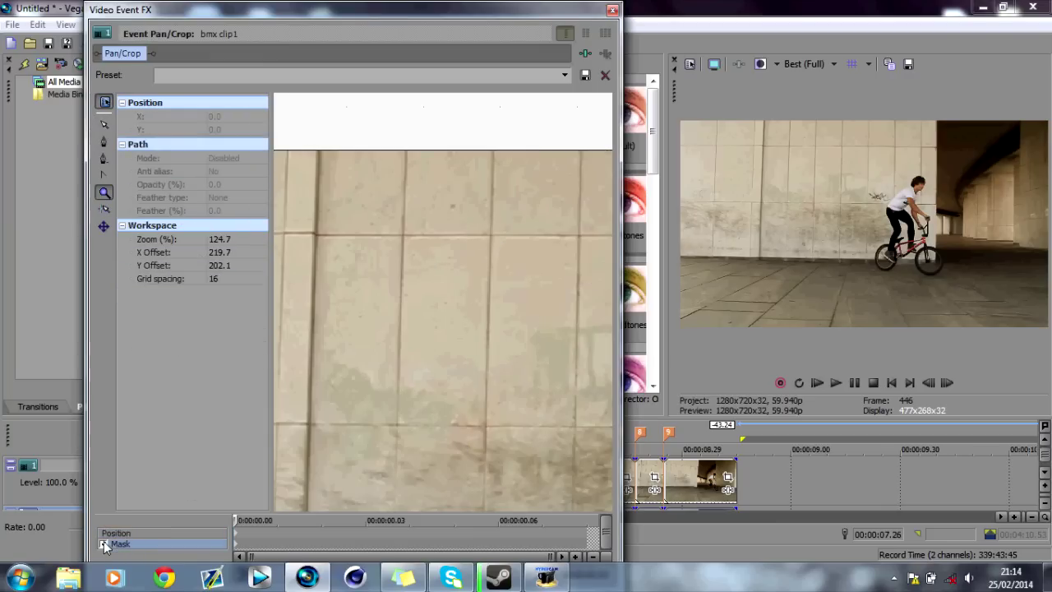
Draw a closed four-corner rectangular mask around one wall block.
{"action": "left_click", "coordinate": [104, 141]}
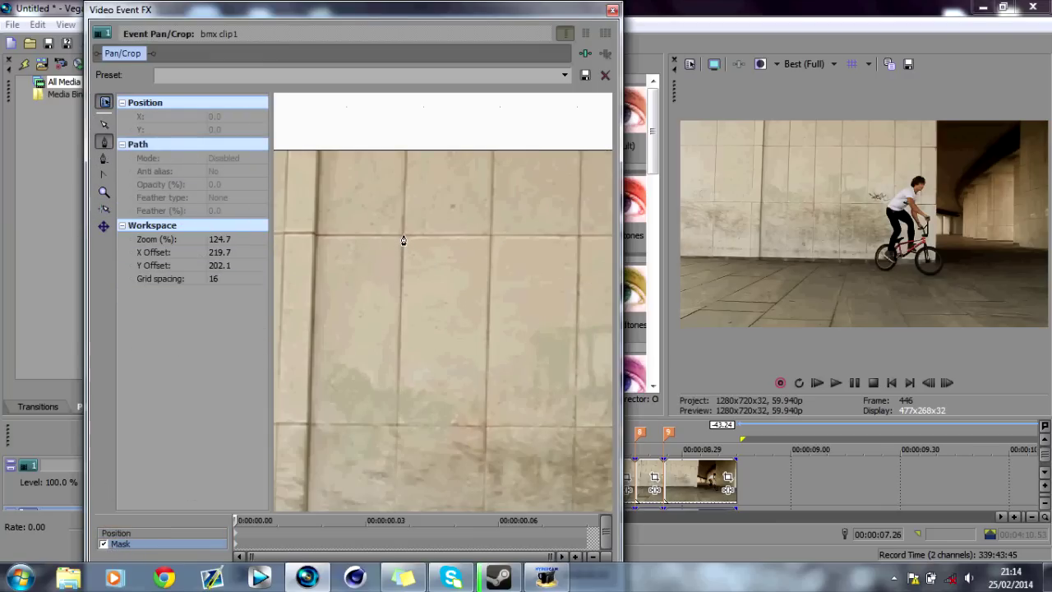
{"action": "left_click", "coordinate": [402, 236]}
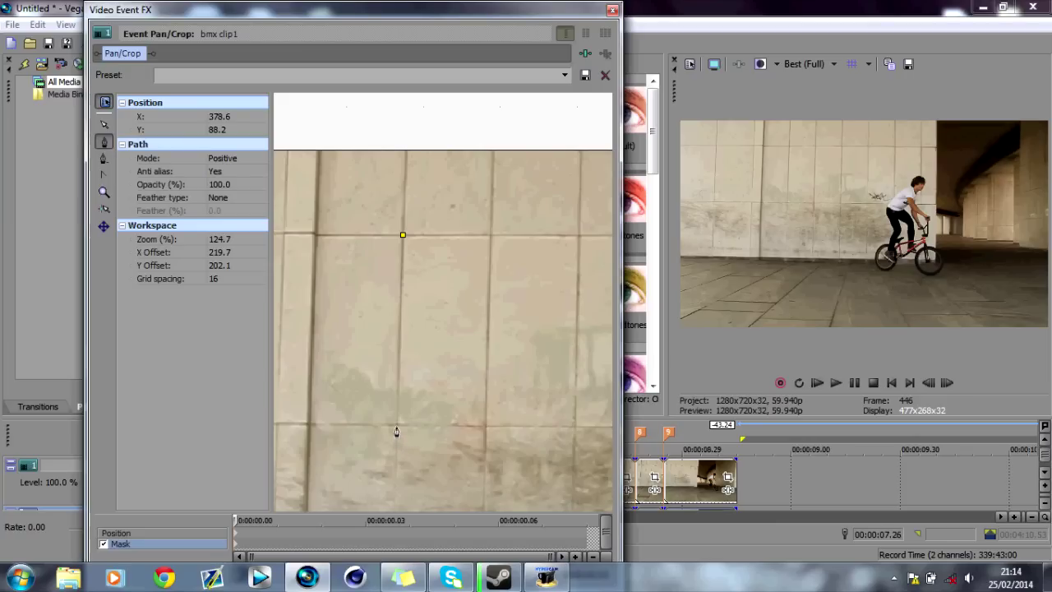
{"action": "left_click", "coordinate": [395, 427]}
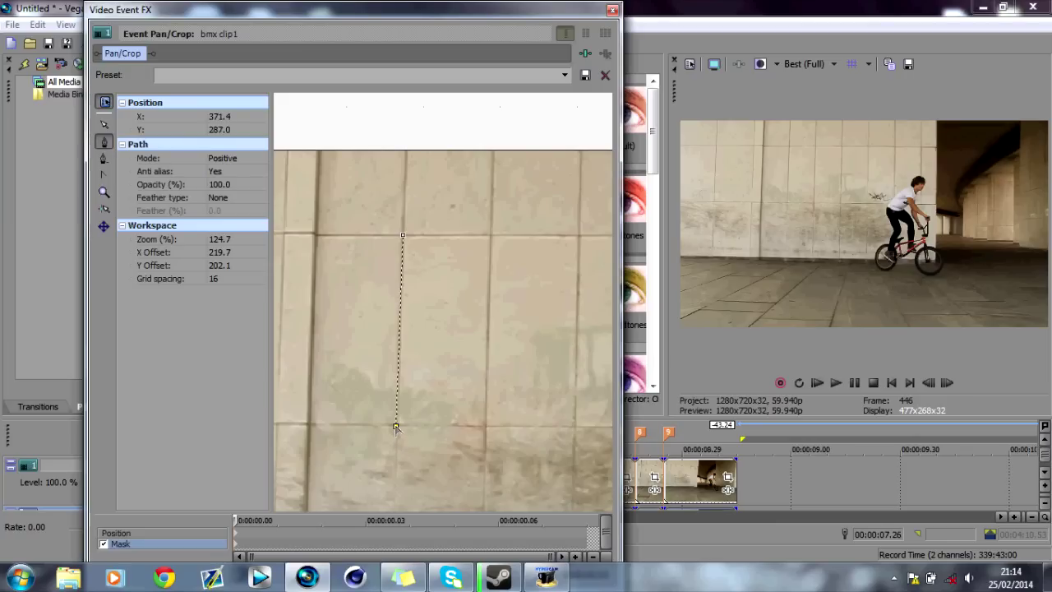
{"action": "left_click", "coordinate": [486, 426]}
{"action": "left_click", "coordinate": [491, 237]}
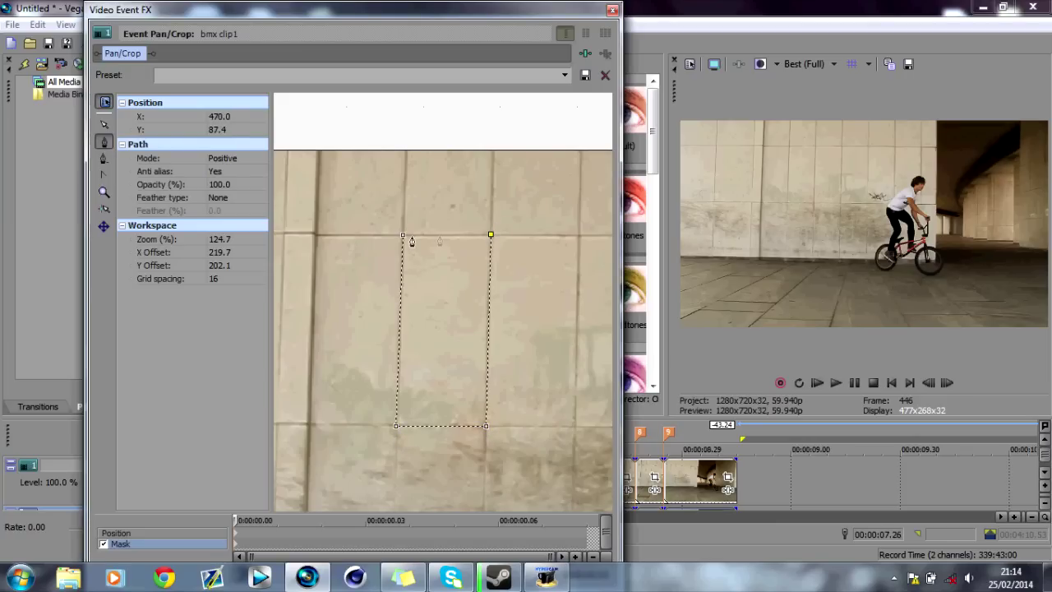
{"action": "left_click", "coordinate": [403, 237]}
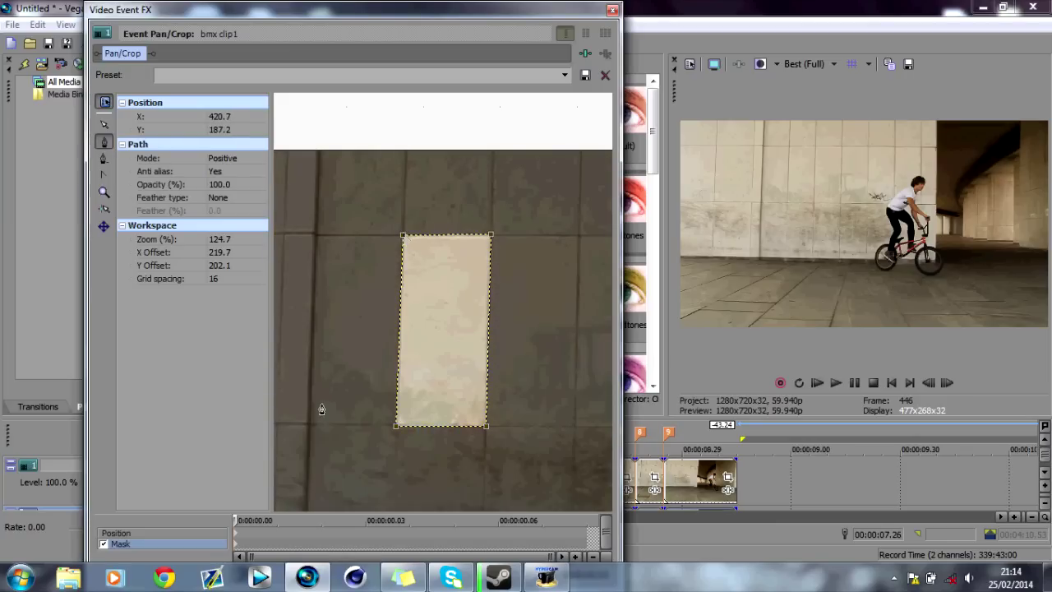
Keyframe the mask sliding left a few pixels on each of five successive frames.
{"action": "left_click", "coordinate": [945, 386]}
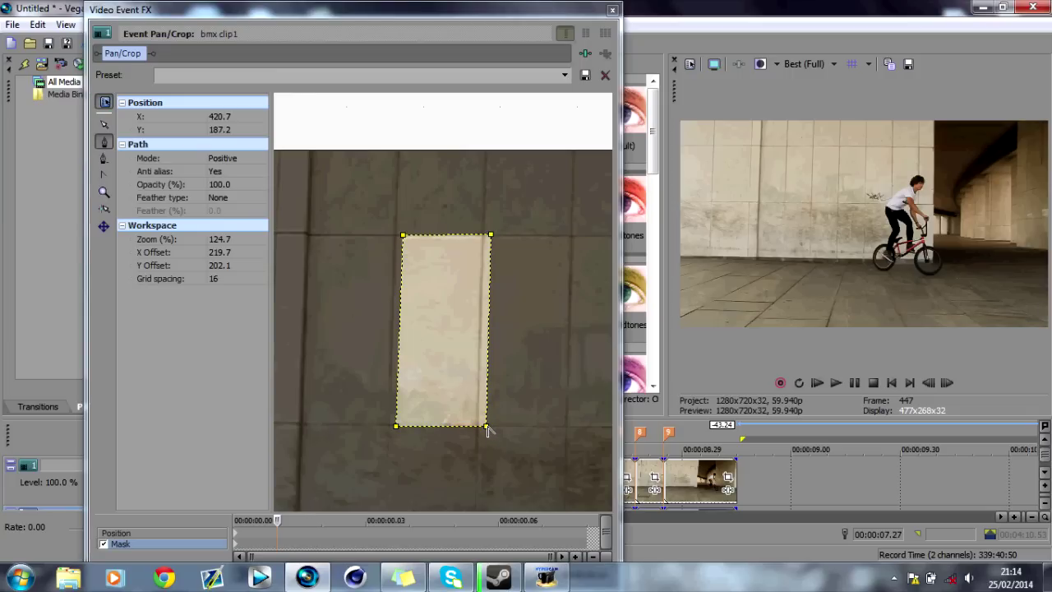
{"action": "left_click_drag", "start_coordinate": [487, 429], "coordinate": [479, 430]}
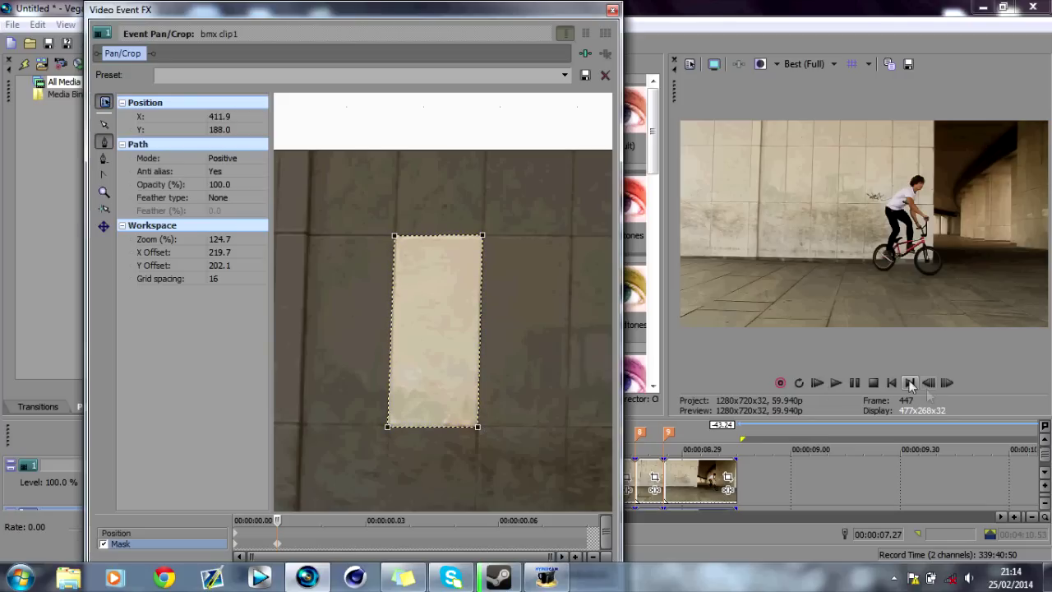
{"action": "left_click", "coordinate": [946, 382]}
{"action": "left_click", "coordinate": [477, 424]}
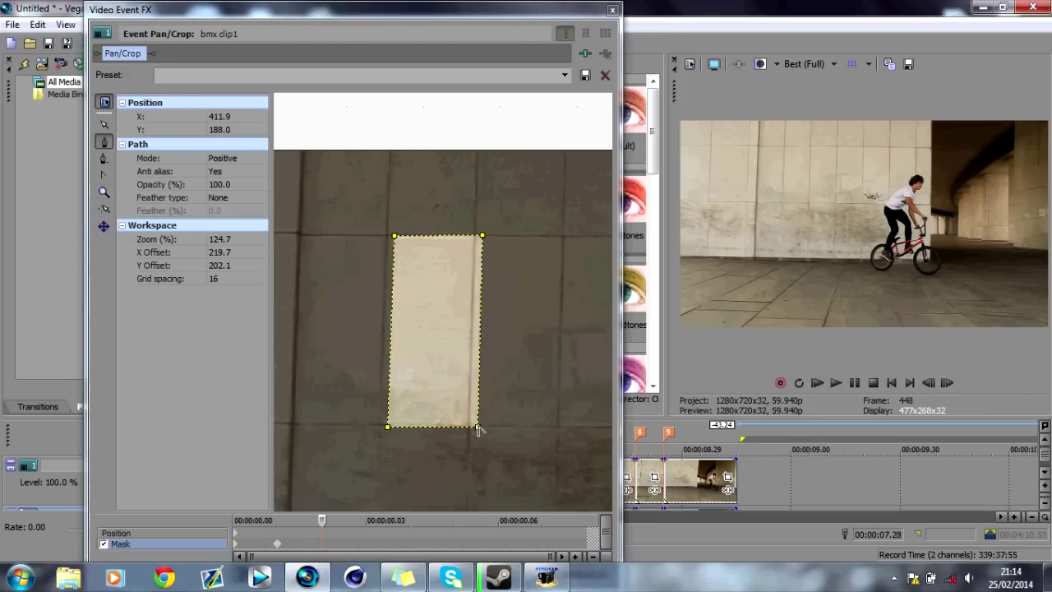
{"action": "left_click_drag", "start_coordinate": [479, 429], "coordinate": [468, 429]}
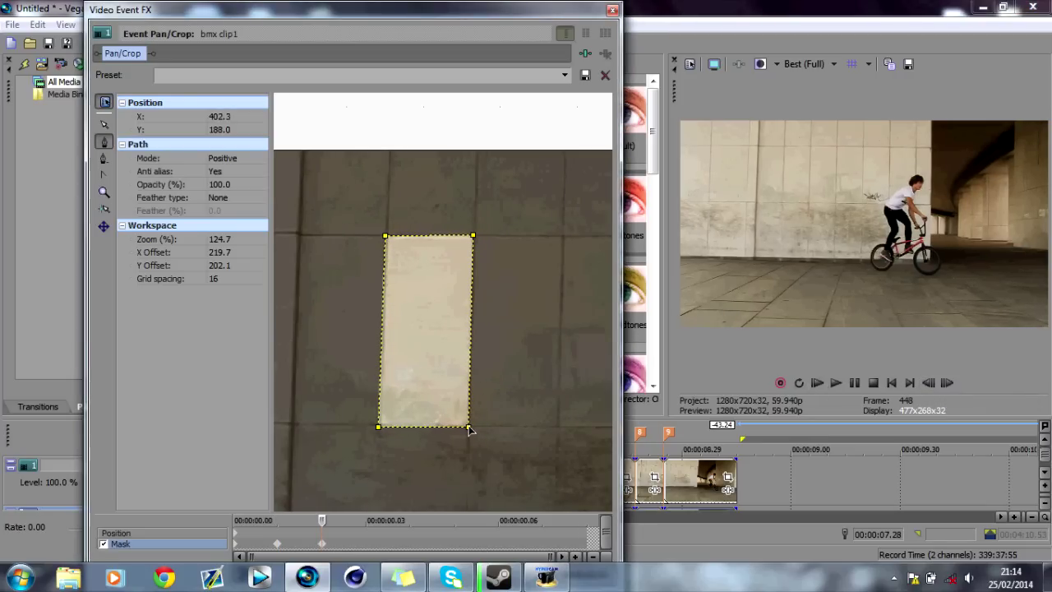
{"action": "left_click", "coordinate": [946, 382]}
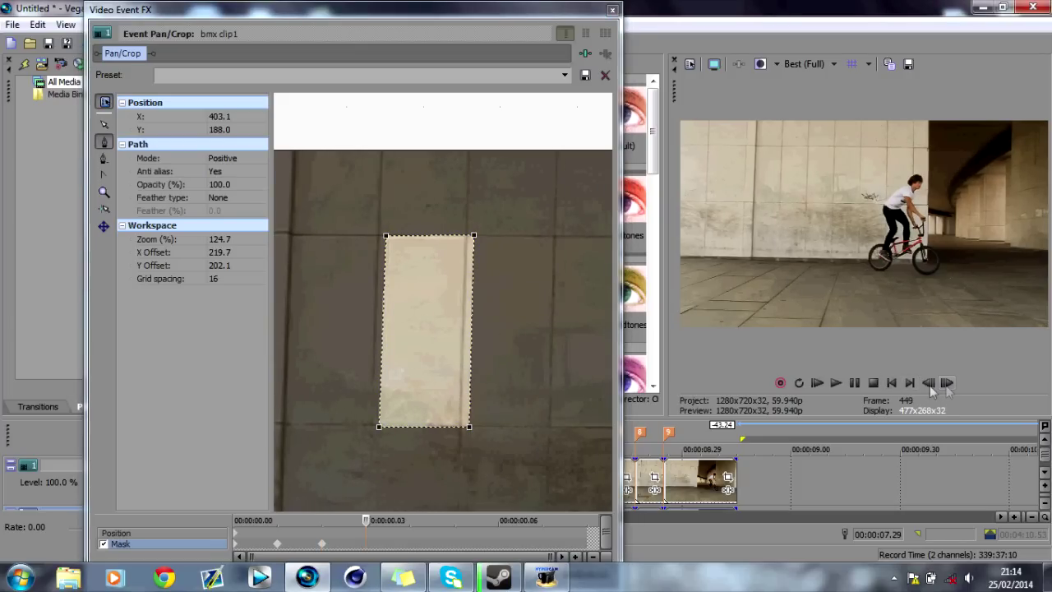
{"action": "left_click", "coordinate": [466, 431]}
{"action": "left_click_drag", "start_coordinate": [467, 430], "coordinate": [461, 434]}
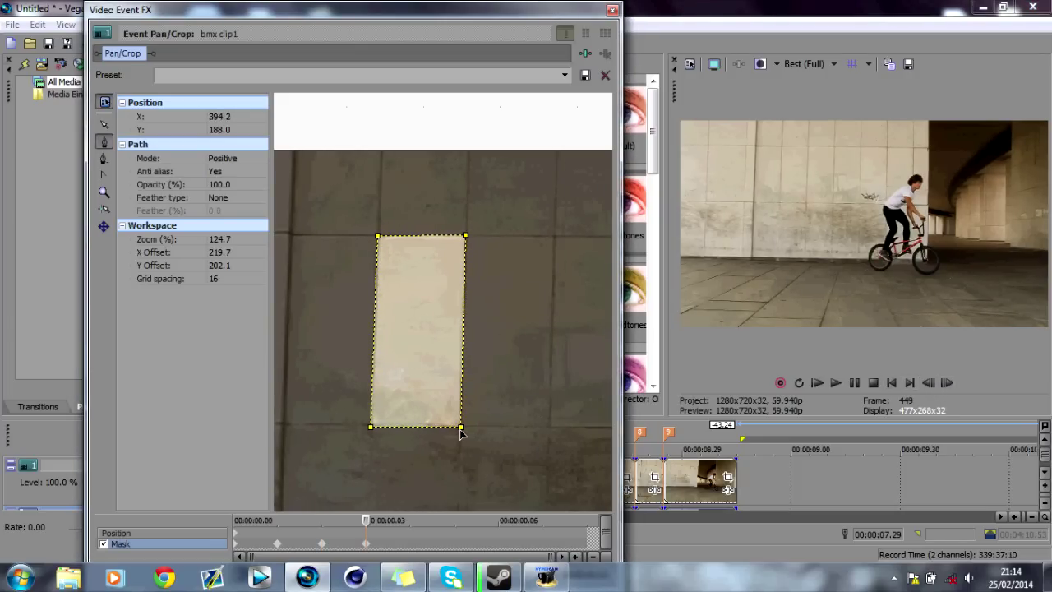
{"action": "left_click", "coordinate": [946, 382]}
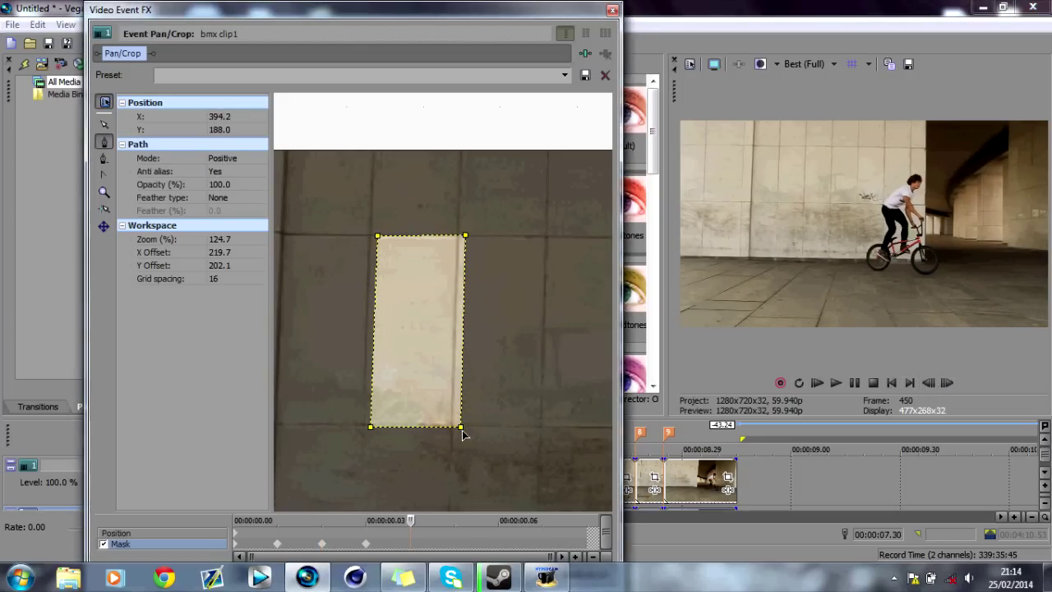
{"action": "left_click_drag", "start_coordinate": [462, 434], "coordinate": [456, 434]}
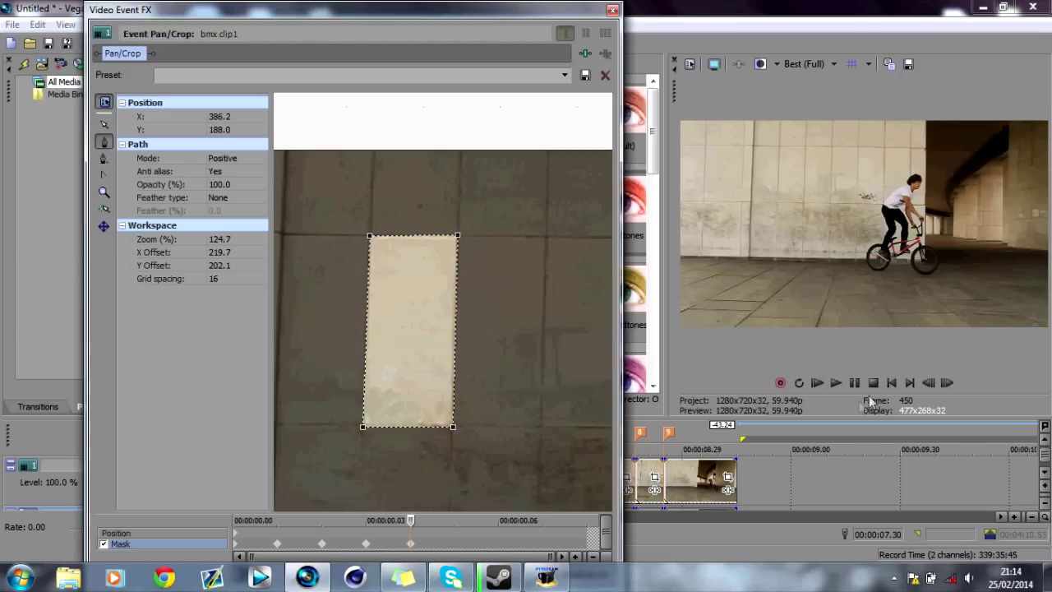
{"action": "left_click", "coordinate": [946, 383]}
{"action": "left_click_drag", "start_coordinate": [453, 430], "coordinate": [446, 432]}
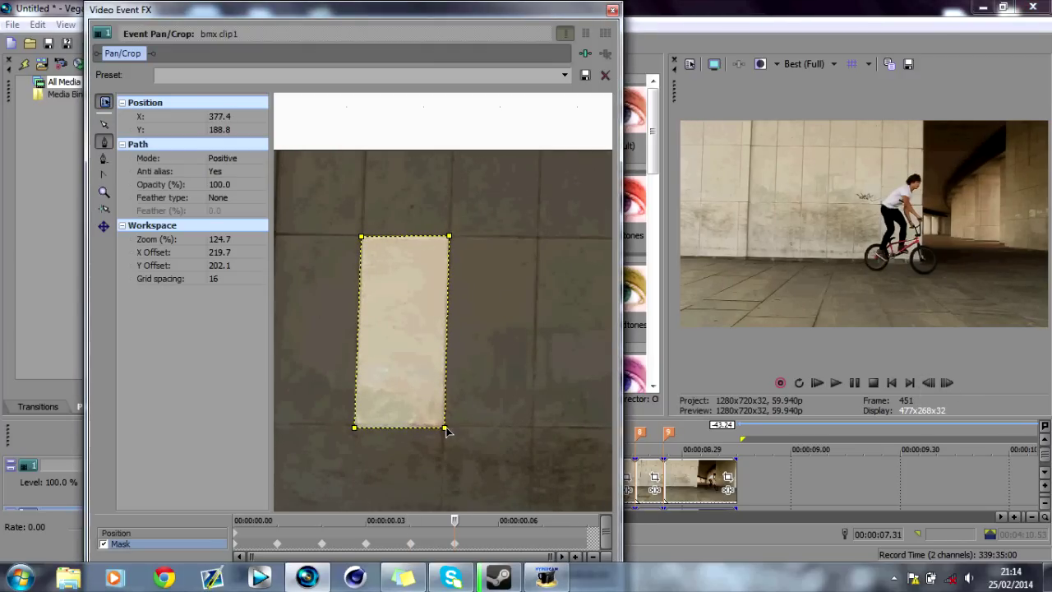
{"action": "left_click", "coordinate": [946, 382]}
At frame 452, delete the mask path and redraw a rectangle around the next wall block.
{"action": "right_click", "coordinate": [494, 369]}
{"action": "mouse_move", "coordinate": [587, 423]}
{"action": "left_click", "coordinate": [650, 500]}
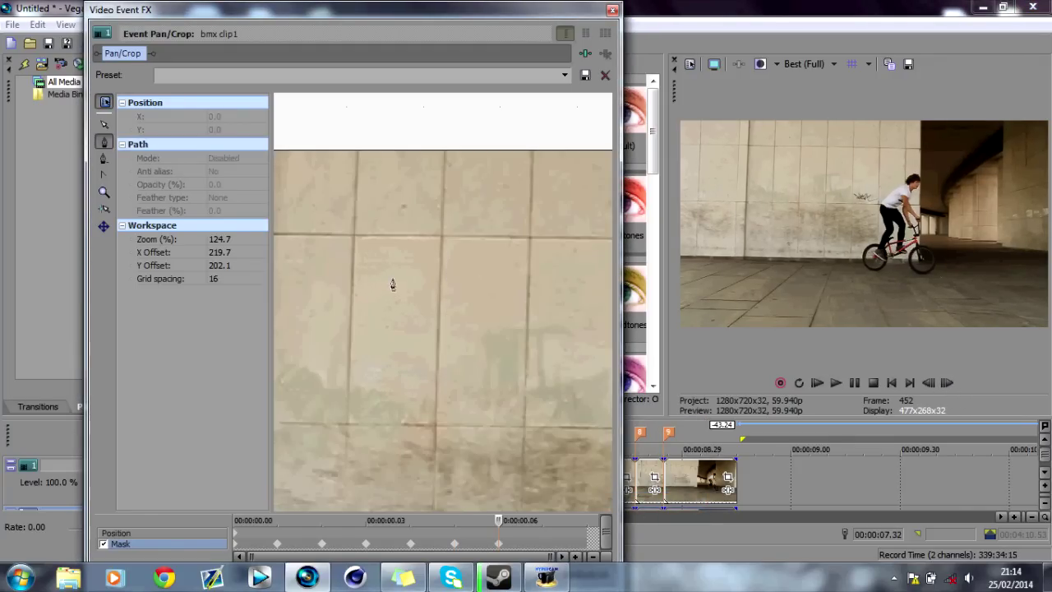
{"action": "left_click", "coordinate": [354, 239]}
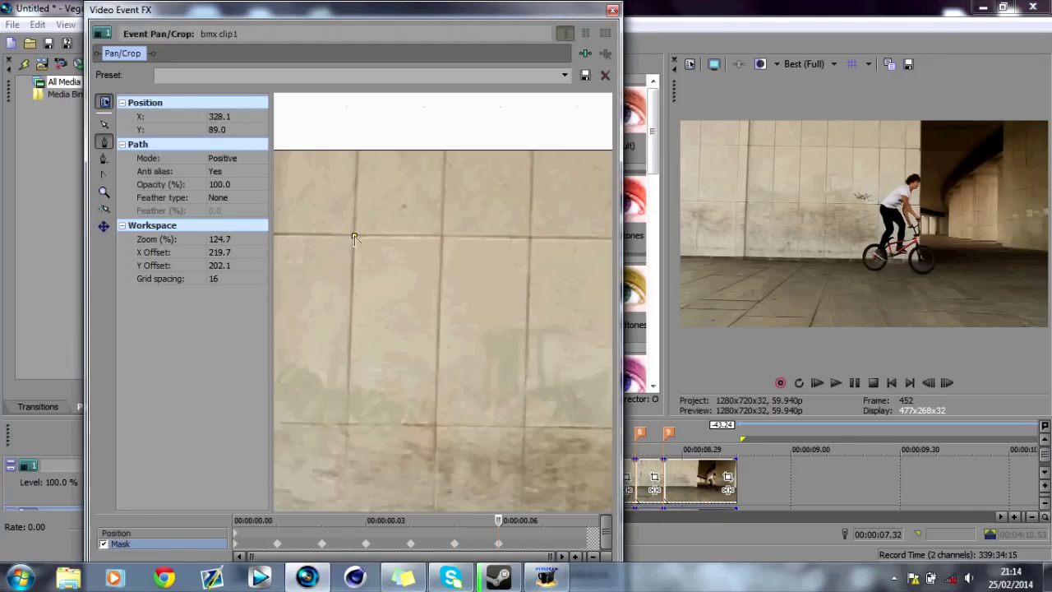
{"action": "left_click", "coordinate": [347, 426]}
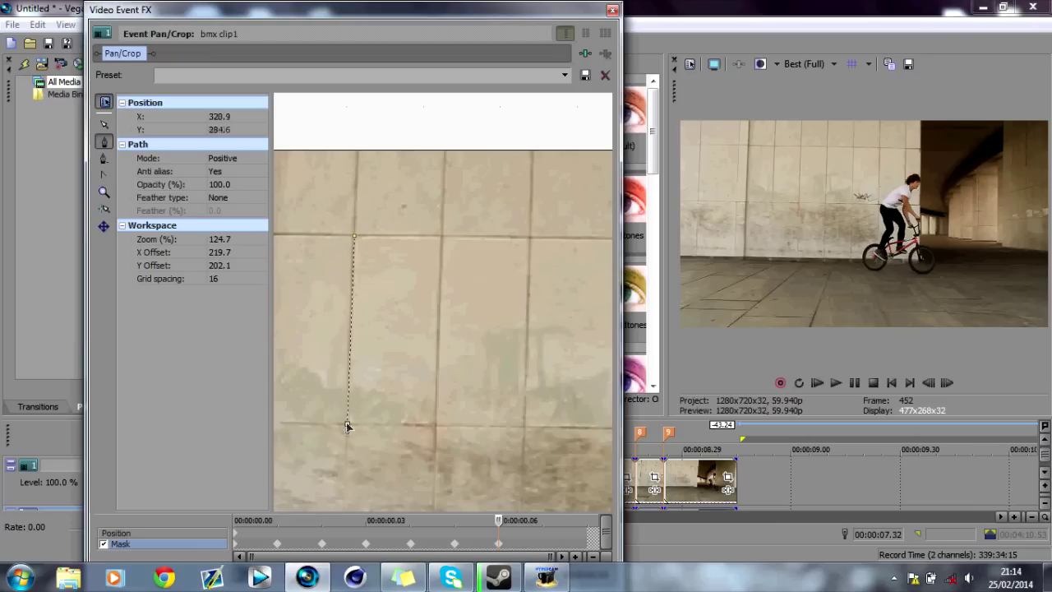
{"action": "left_click", "coordinate": [436, 426]}
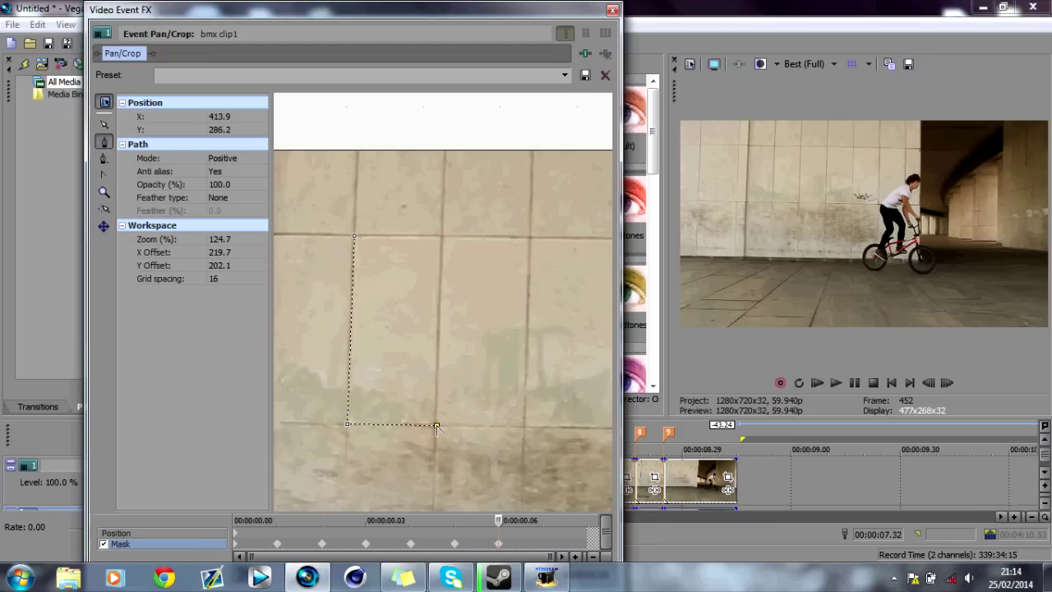
{"action": "left_click", "coordinate": [442, 238]}
{"action": "left_click", "coordinate": [354, 239]}
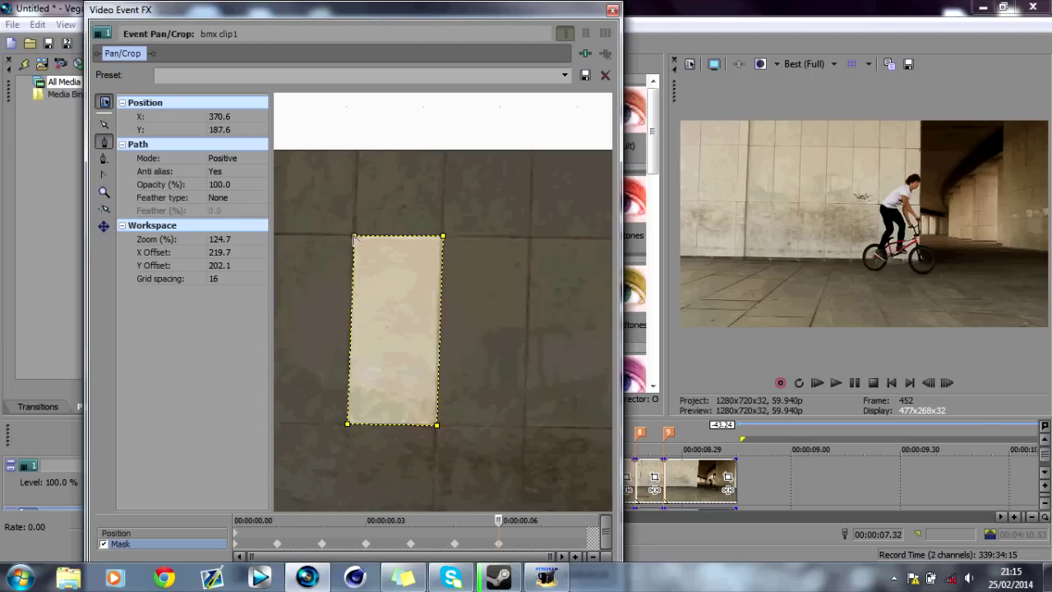
{"action": "left_click", "coordinate": [613, 10]}
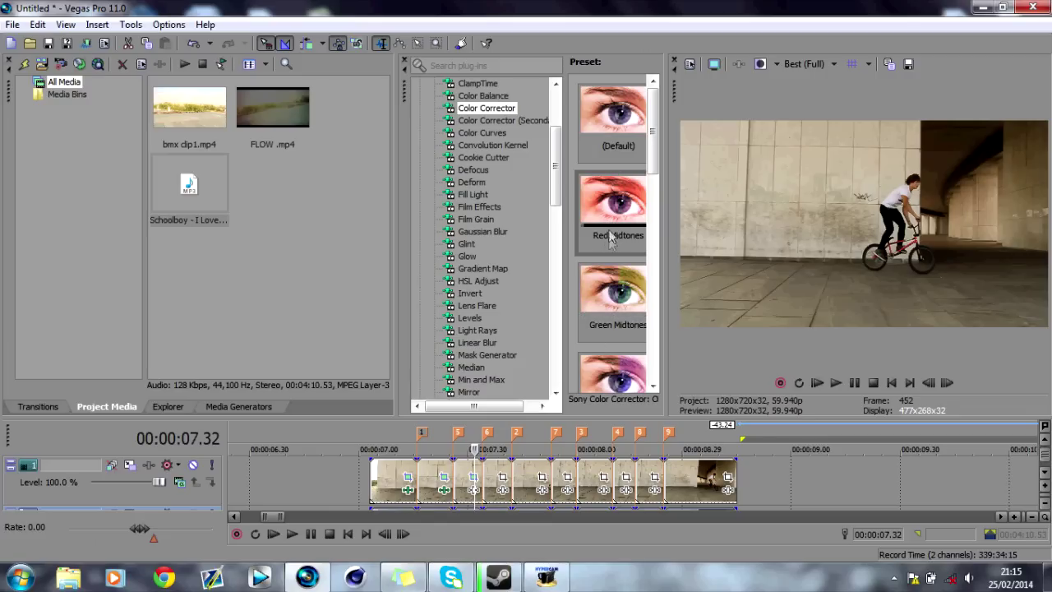
Apply the Color Corrector Red Midtones preset and shift Mid to 66.27, 0.7456 for a pink tint.
{"action": "left_click_drag", "start_coordinate": [613, 237], "coordinate": [469, 469]}
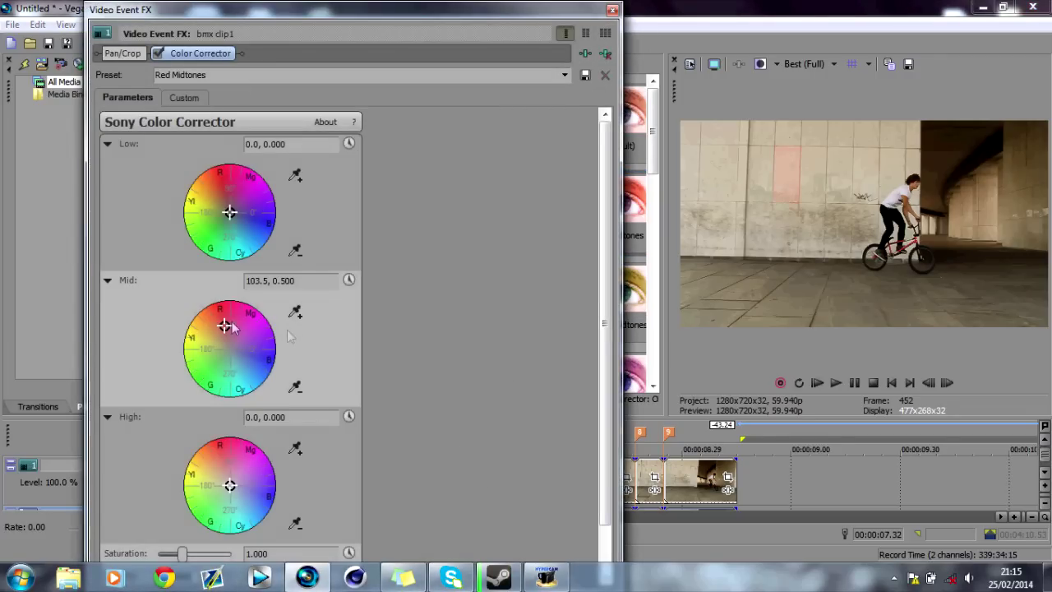
{"action": "left_click_drag", "start_coordinate": [224, 327], "coordinate": [243, 317]}
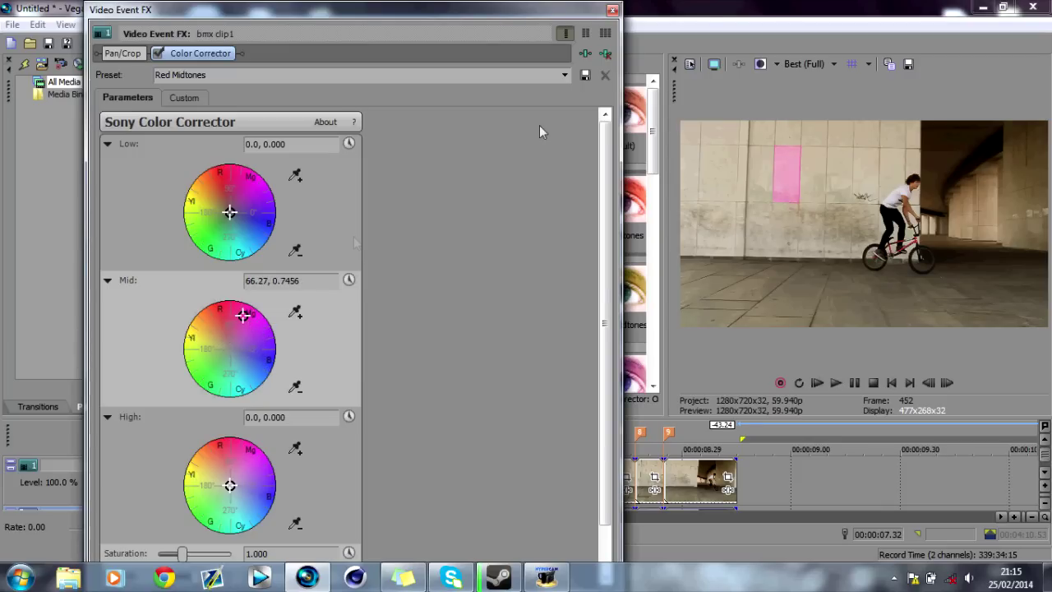
{"action": "left_click", "coordinate": [615, 9]}
{"action": "left_click_drag", "start_coordinate": [556, 190], "coordinate": [550, 337]}
Add the TV Simulator 'test' preset with Vertical sync 1.0000 and Scan phasing at maximum.
{"action": "left_click", "coordinate": [481, 343]}
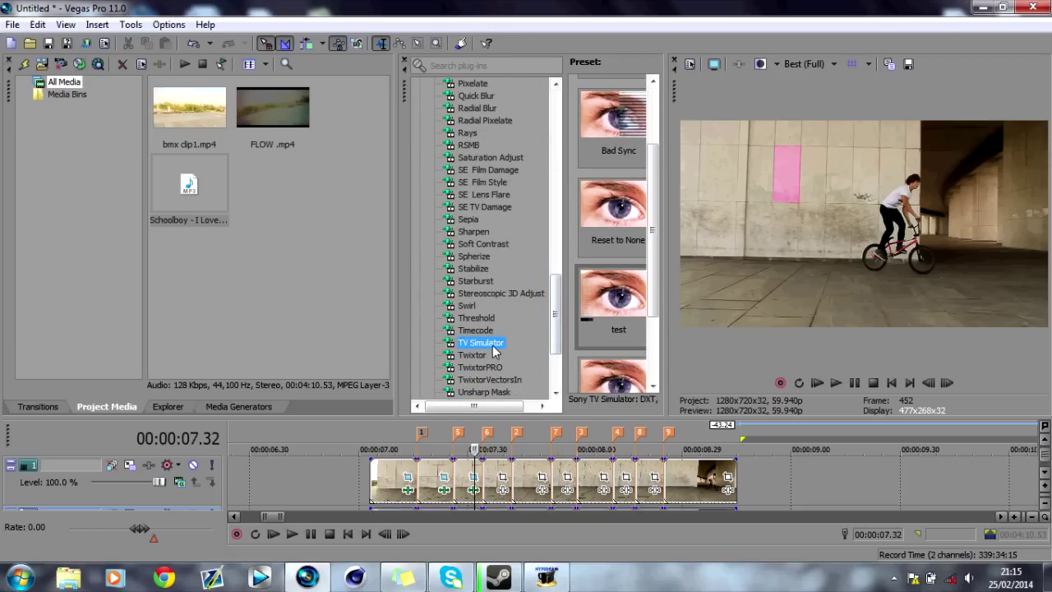
{"action": "left_click_drag", "start_coordinate": [631, 301], "coordinate": [471, 473]}
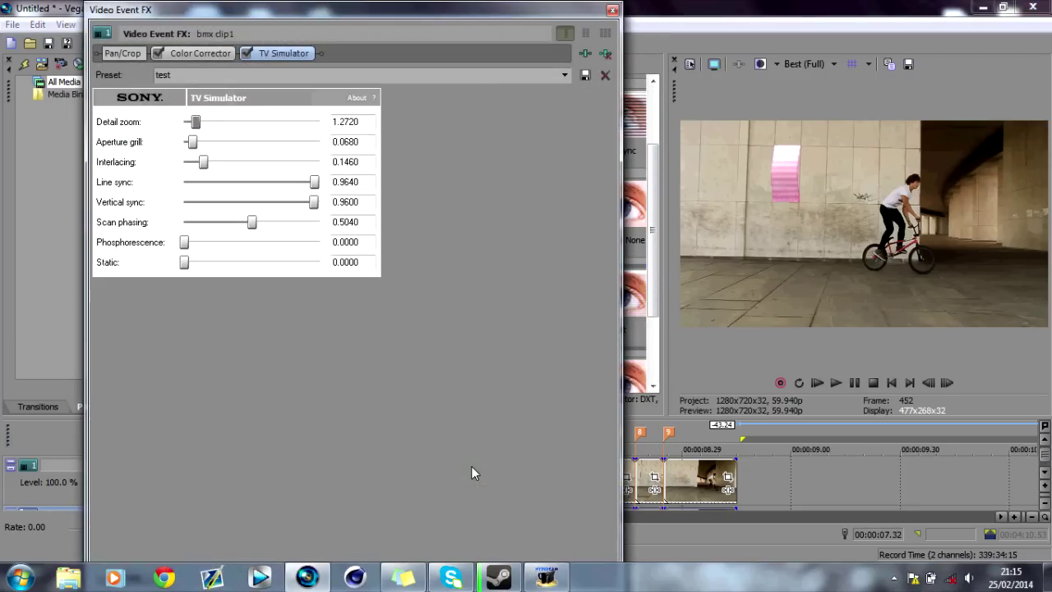
{"action": "left_click_drag", "start_coordinate": [317, 206], "coordinate": [330, 184]}
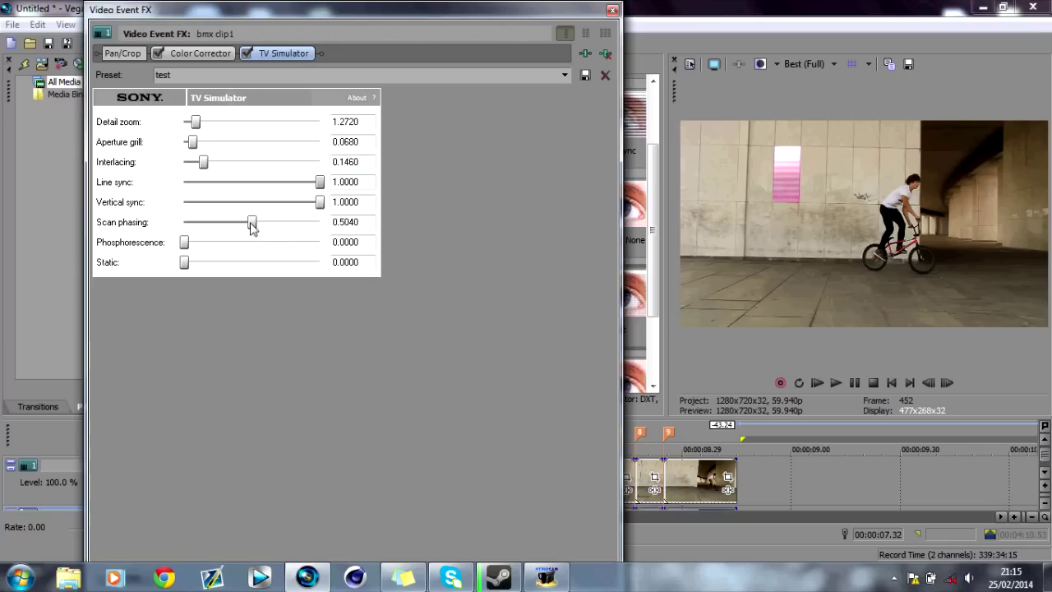
{"action": "left_click_drag", "start_coordinate": [252, 228], "coordinate": [333, 226]}
{"action": "left_click", "coordinate": [612, 10]}
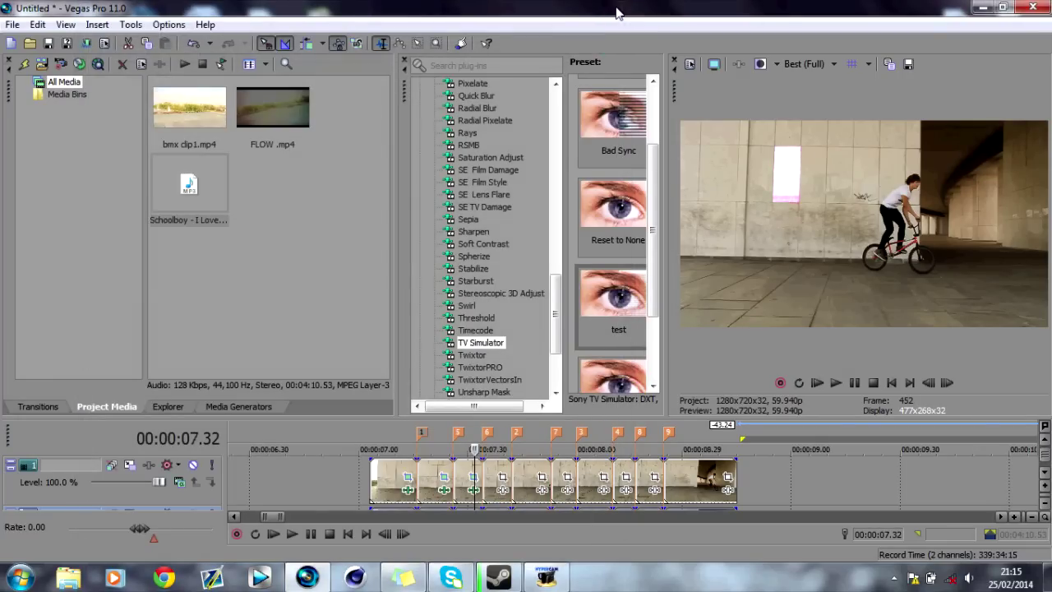
{"action": "left_click", "coordinate": [453, 444]}
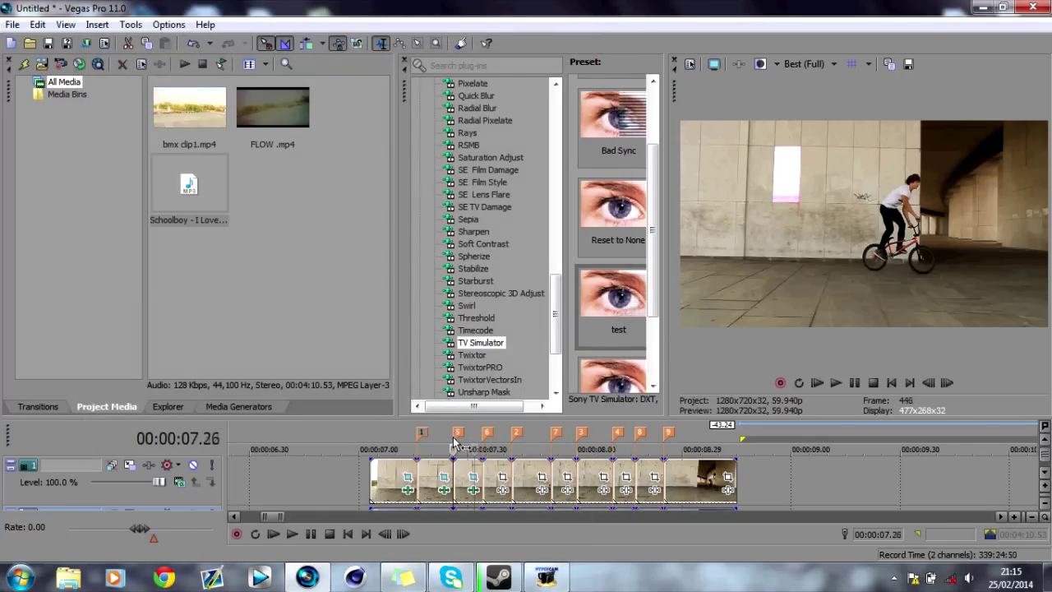
{"action": "double_click", "coordinate": [946, 383]}
{"action": "double_click", "coordinate": [946, 383]}
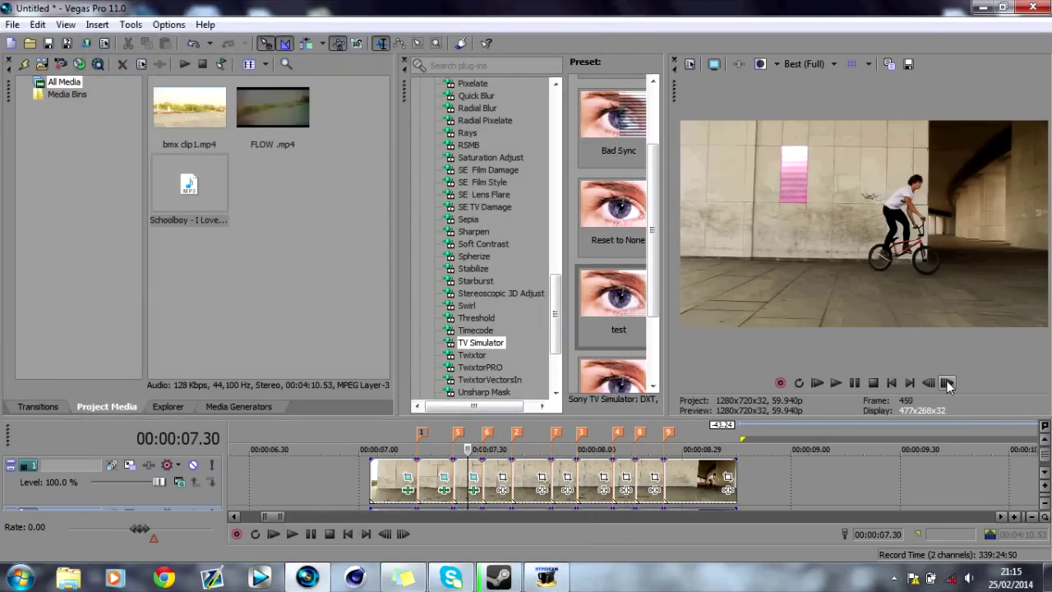
{"action": "left_click", "coordinate": [946, 383]}
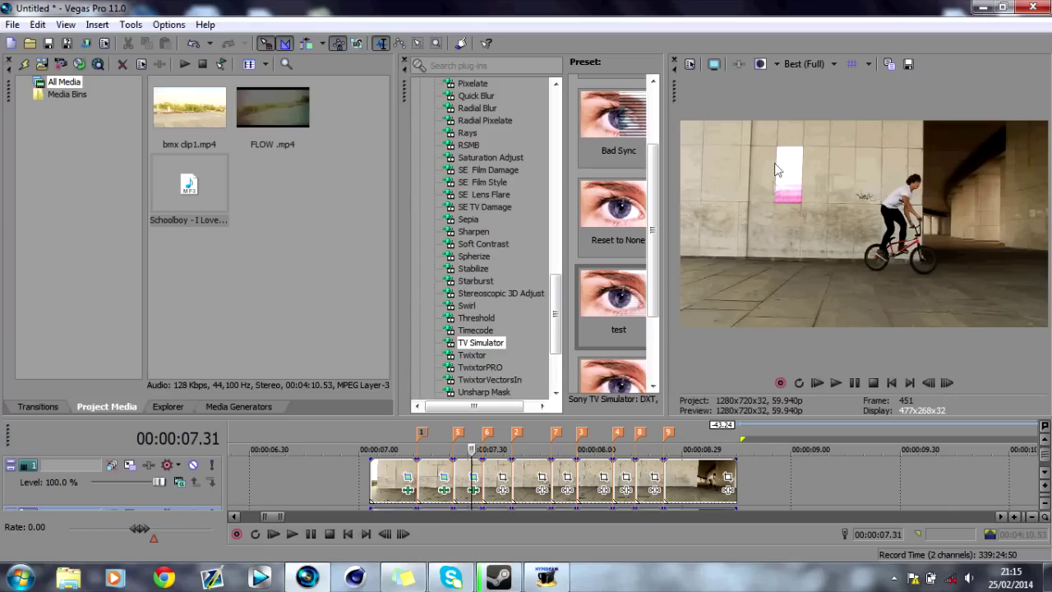
{"action": "left_click", "coordinate": [370, 435]}
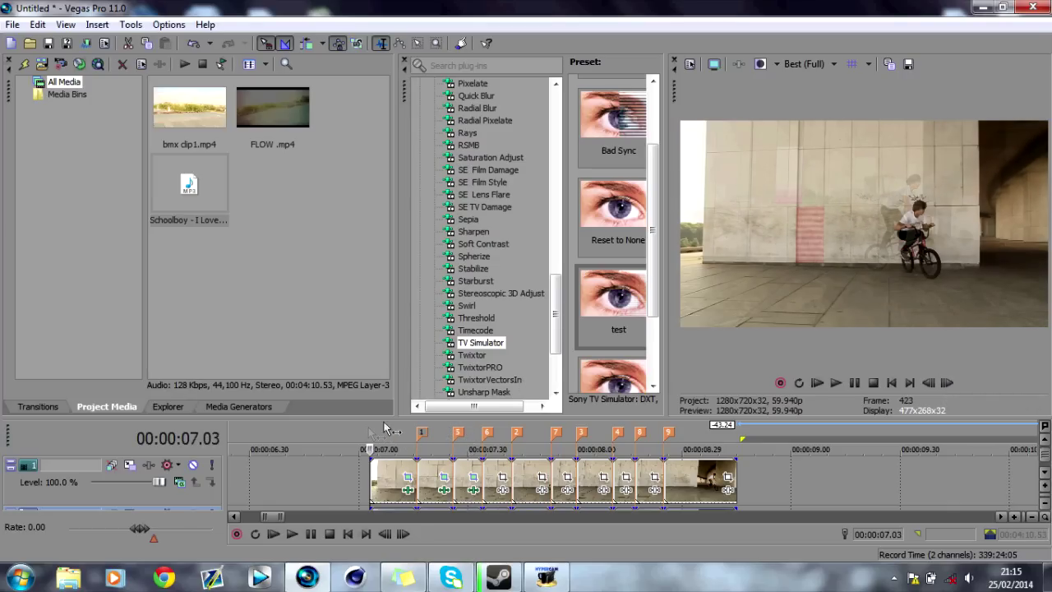
{"action": "left_click", "coordinate": [946, 383]}
{"action": "double_click", "coordinate": [946, 383]}
{"action": "left_click", "coordinate": [946, 383]}
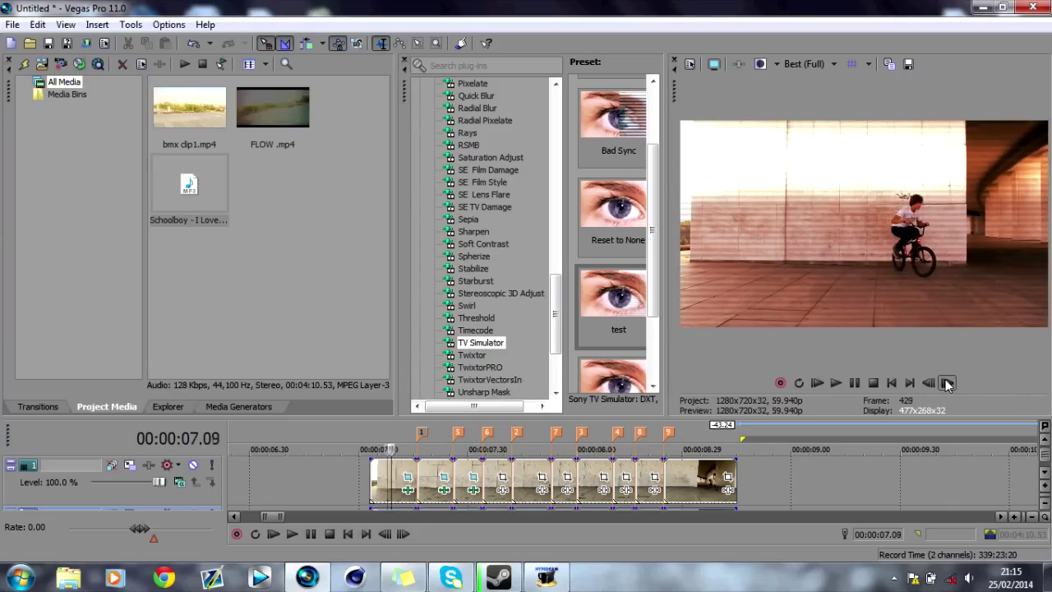
{"action": "left_click", "coordinate": [931, 383]}
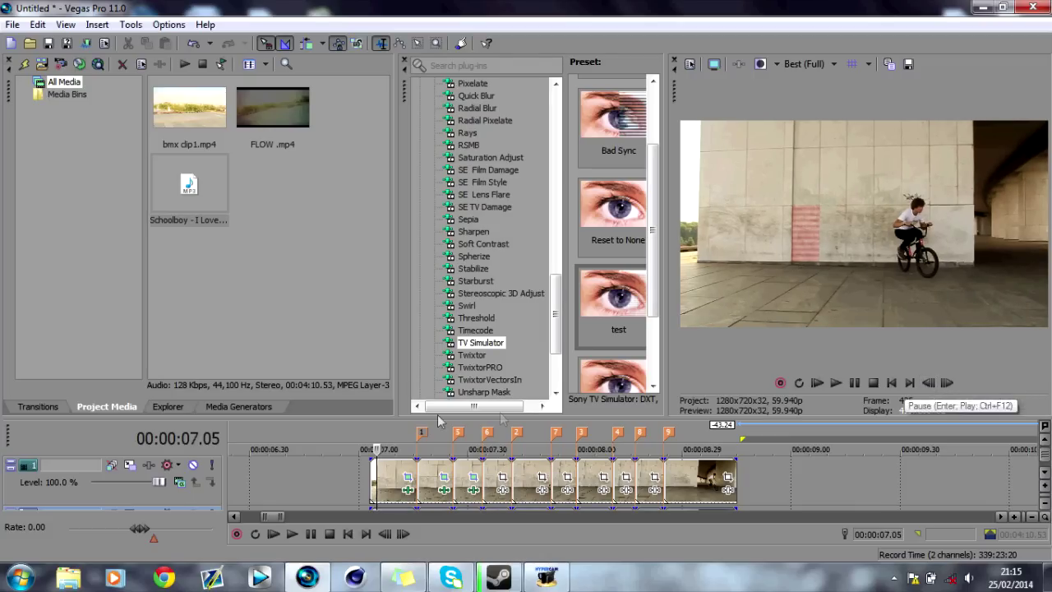
{"action": "left_click", "coordinate": [946, 383]}
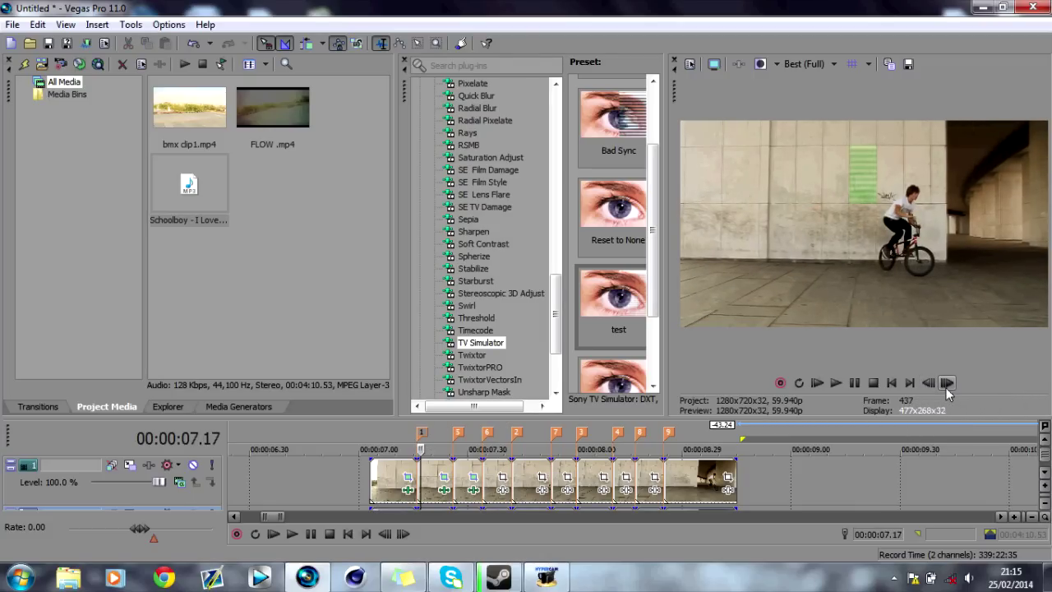
{"action": "double_click", "coordinate": [947, 383]}
{"action": "left_click", "coordinate": [946, 383]}
{"action": "left_click", "coordinate": [454, 449]}
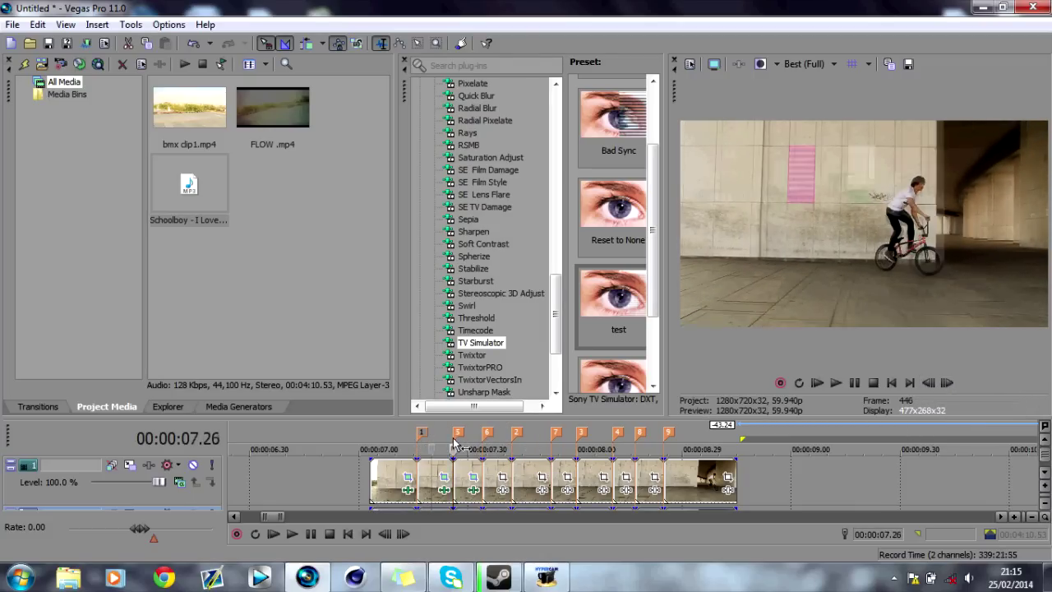
{"action": "left_click", "coordinate": [946, 383]}
{"action": "double_click", "coordinate": [946, 383]}
{"action": "left_click", "coordinate": [947, 384]}
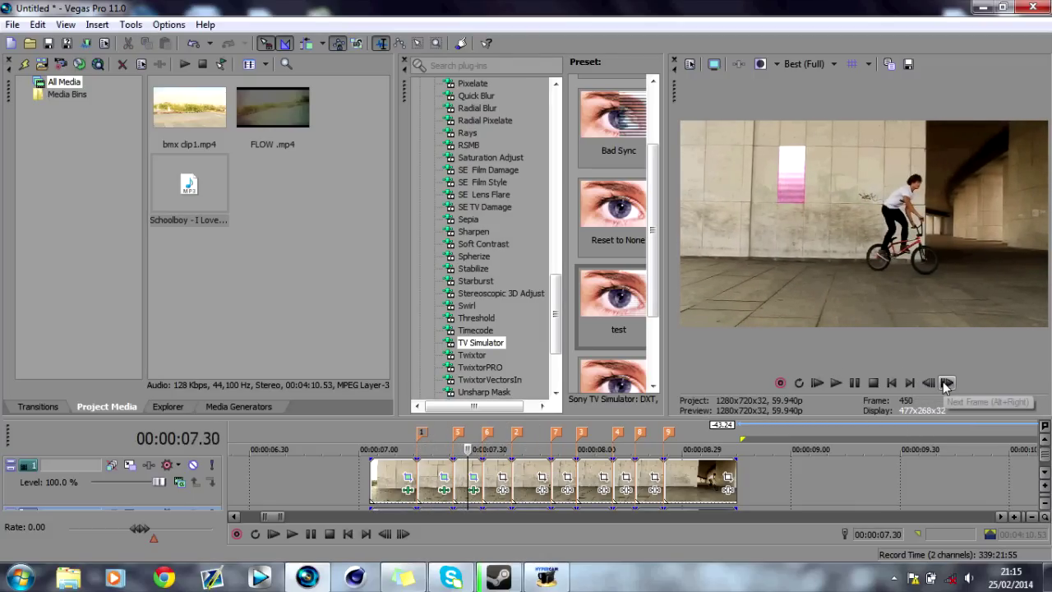
{"action": "left_click", "coordinate": [946, 383]}
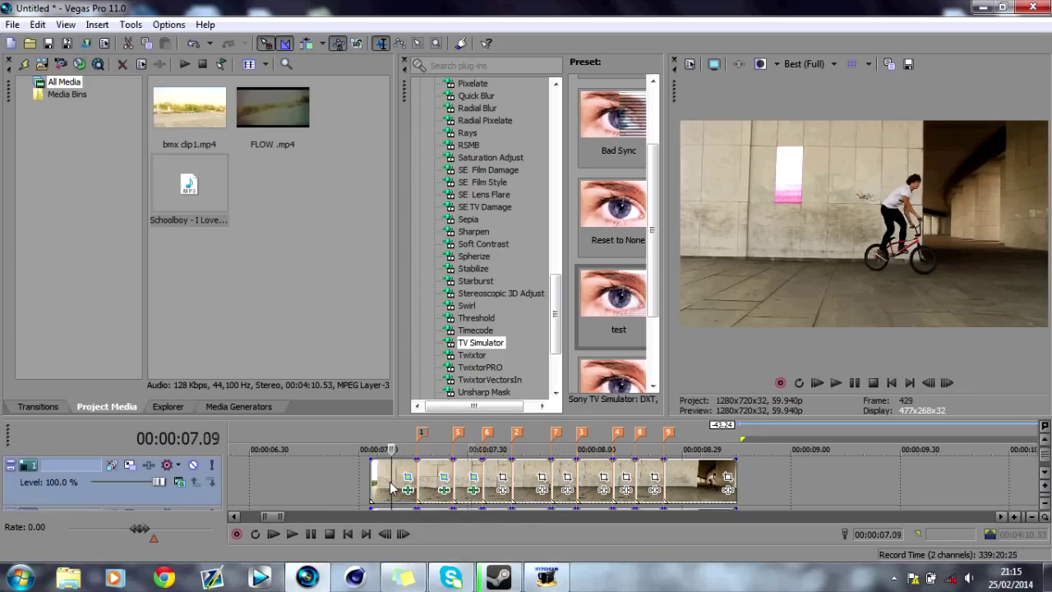
{"action": "left_click", "coordinate": [436, 484]}
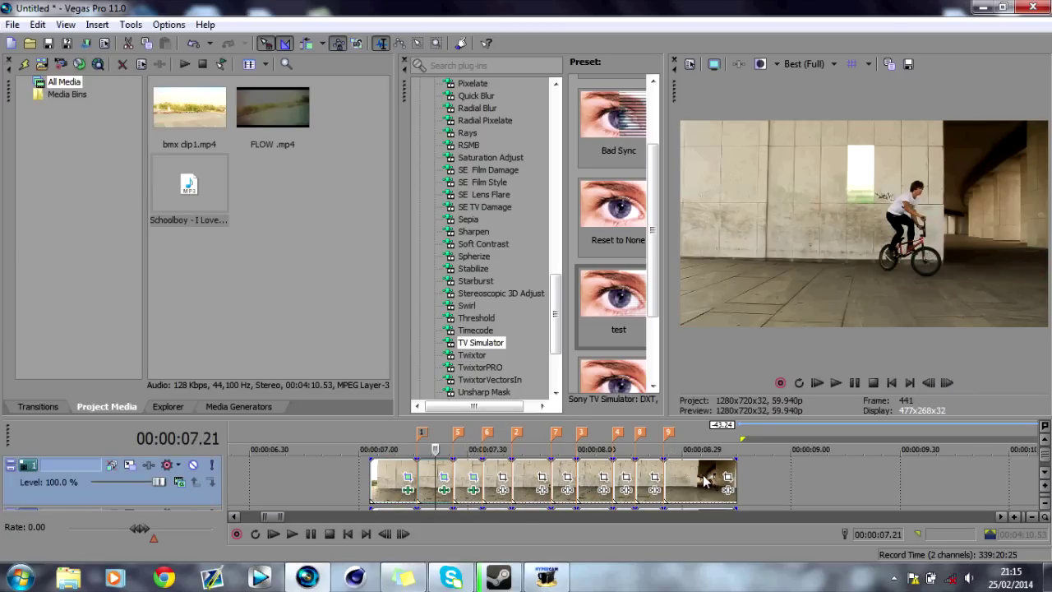
Undo the later clip pieces and extend the short event to loop across the beats.
{"action": "key", "text": "ctrl+z"}
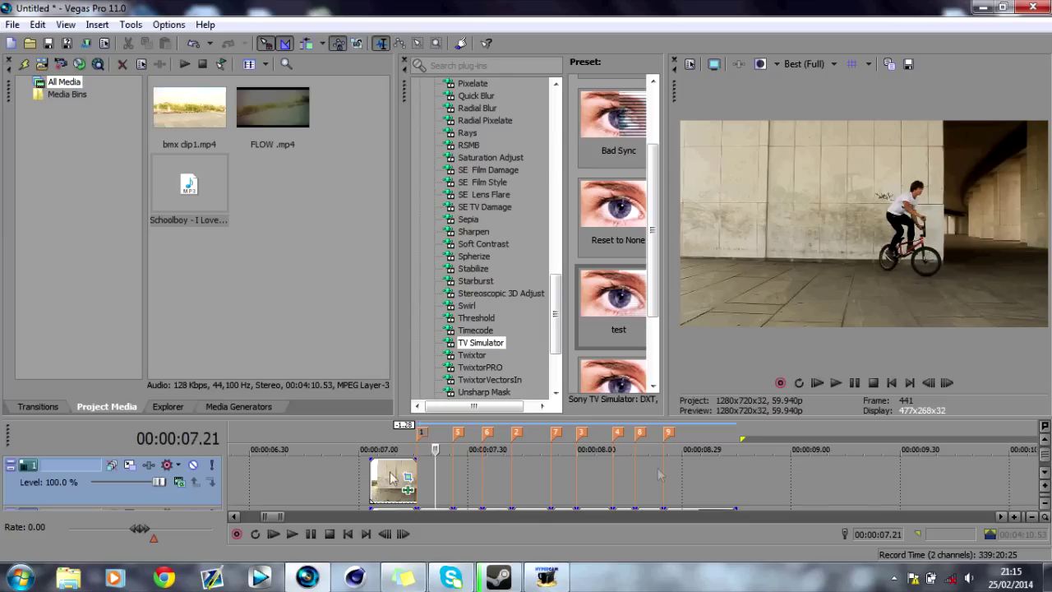
{"action": "left_click_drag", "start_coordinate": [413, 475], "coordinate": [734, 492]}
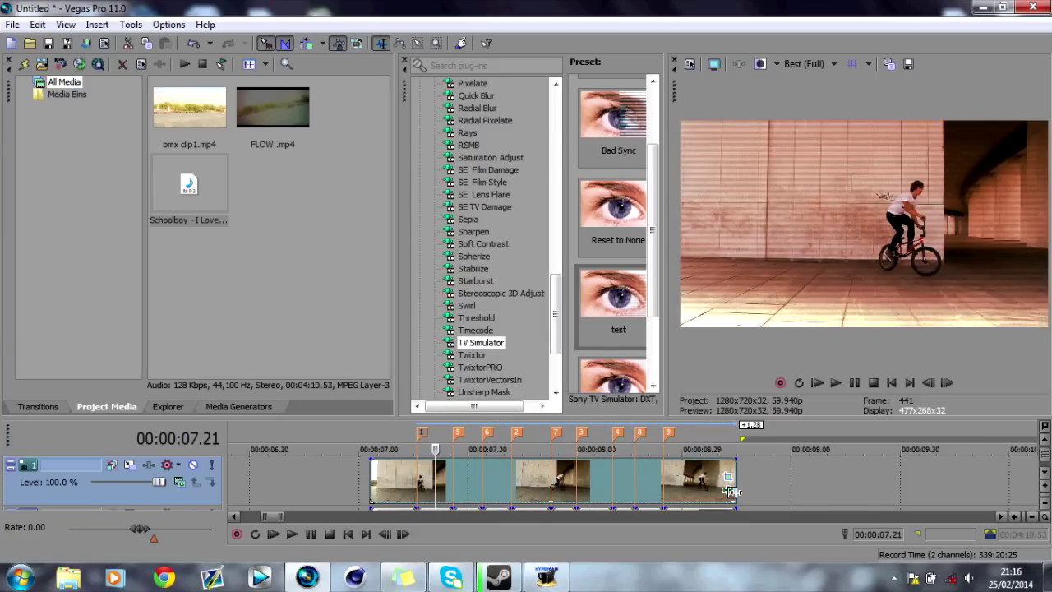
{"action": "scroll", "coordinate": [733, 491], "scroll_direction": "down", "scroll_amount": 6}
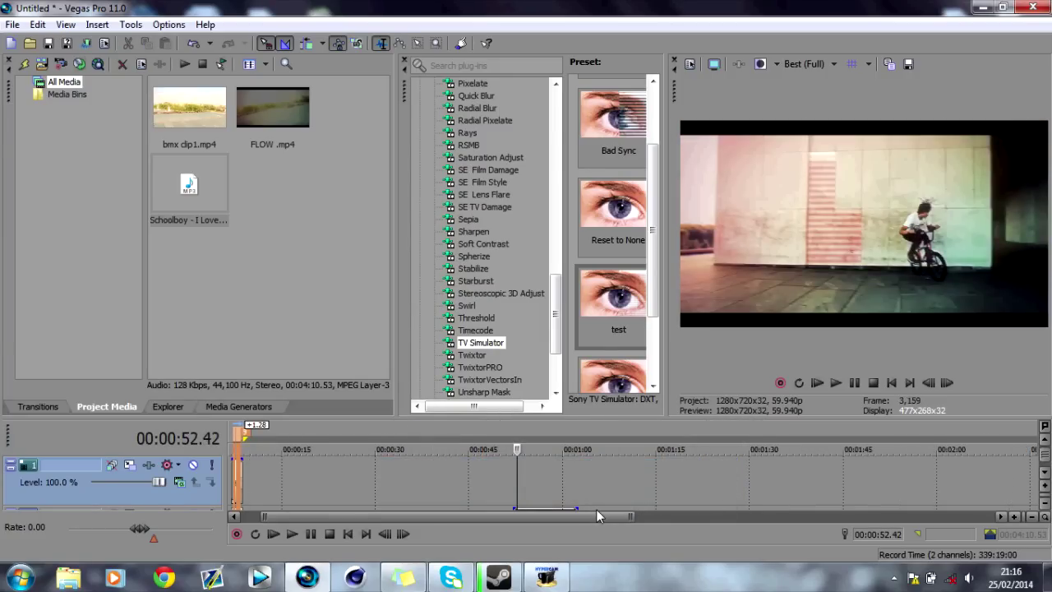
Step forward five frames, park the playhead at the clip start 00:00:07.03, and open its Pan/Crop.
{"action": "left_click", "coordinate": [947, 383]}
{"action": "left_click", "coordinate": [947, 383]}
{"action": "left_click", "coordinate": [947, 383]}
{"action": "left_click", "coordinate": [947, 383]}
{"action": "left_click", "coordinate": [947, 383]}
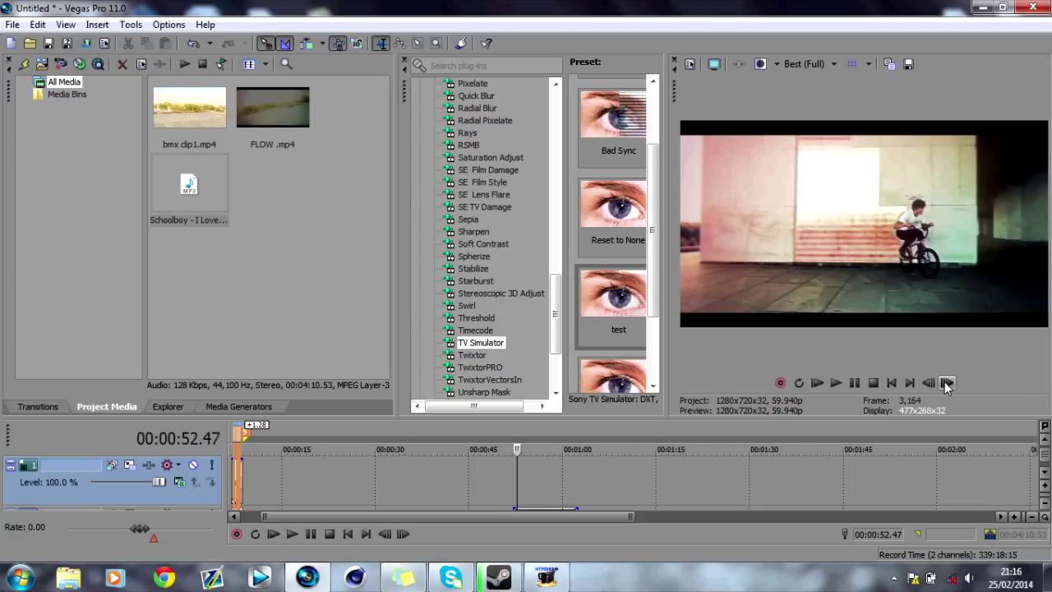
{"action": "left_click", "coordinate": [947, 384]}
{"action": "left_click", "coordinate": [947, 383]}
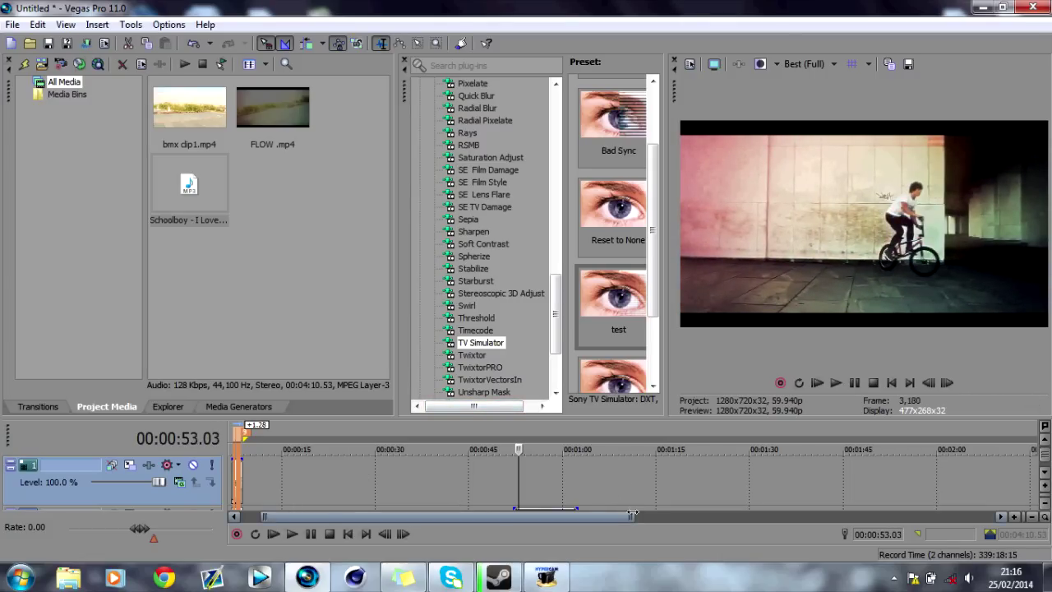
{"action": "left_click_drag", "start_coordinate": [630, 516], "coordinate": [283, 515]}
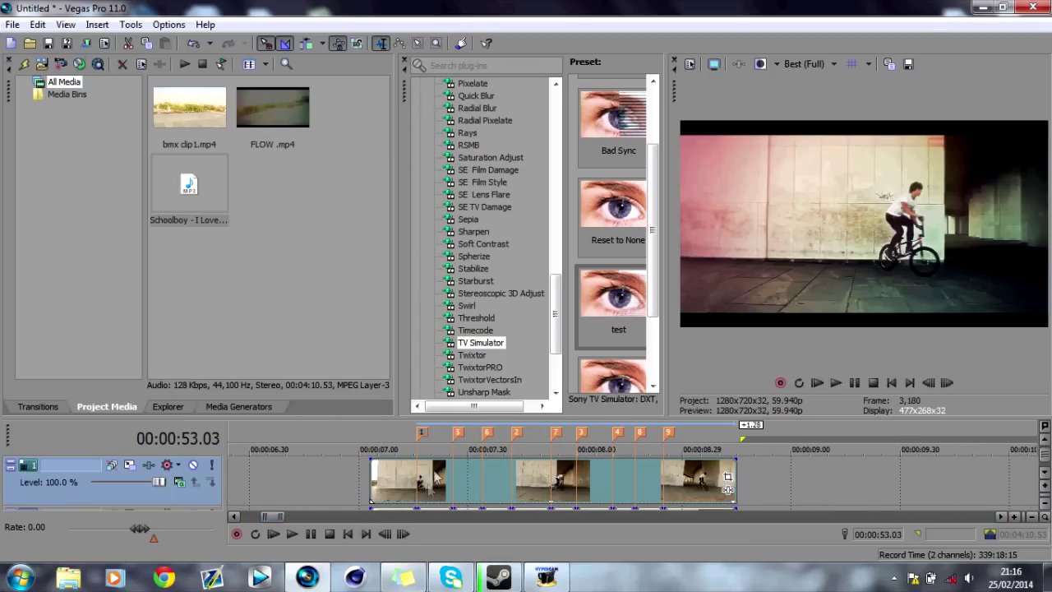
{"action": "left_click", "coordinate": [369, 448]}
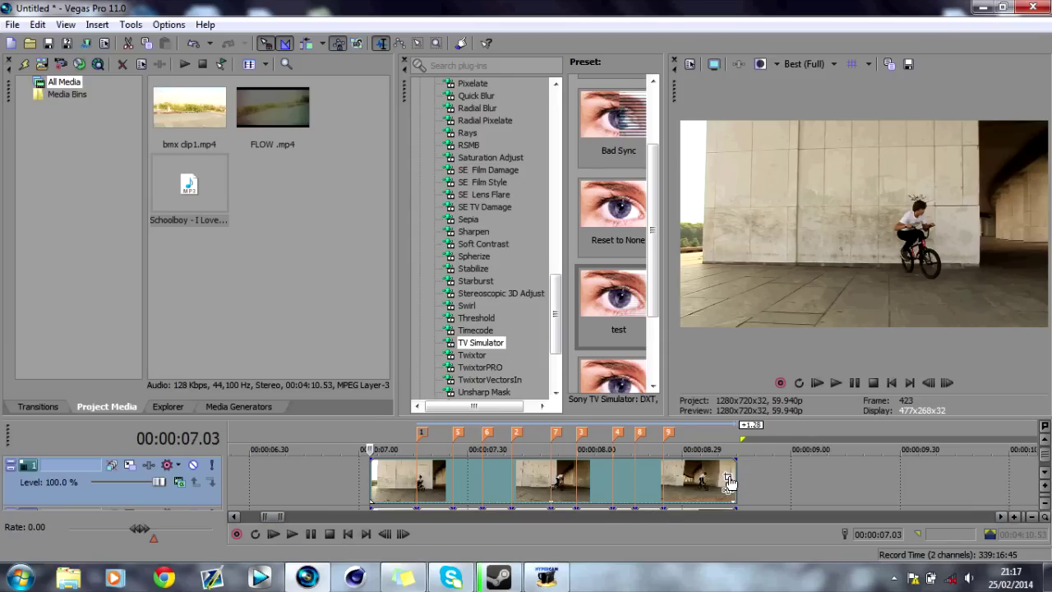
{"action": "left_click", "coordinate": [728, 478]}
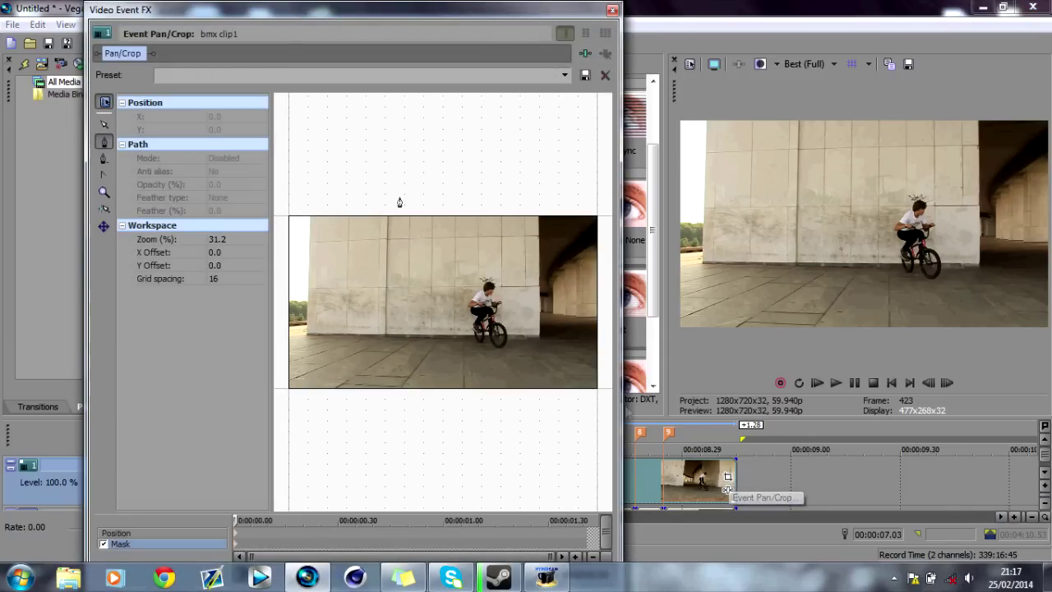
Zoom the Pan/Crop workspace in on the wall and switch to mask editing.
{"action": "left_click", "coordinate": [115, 533]}
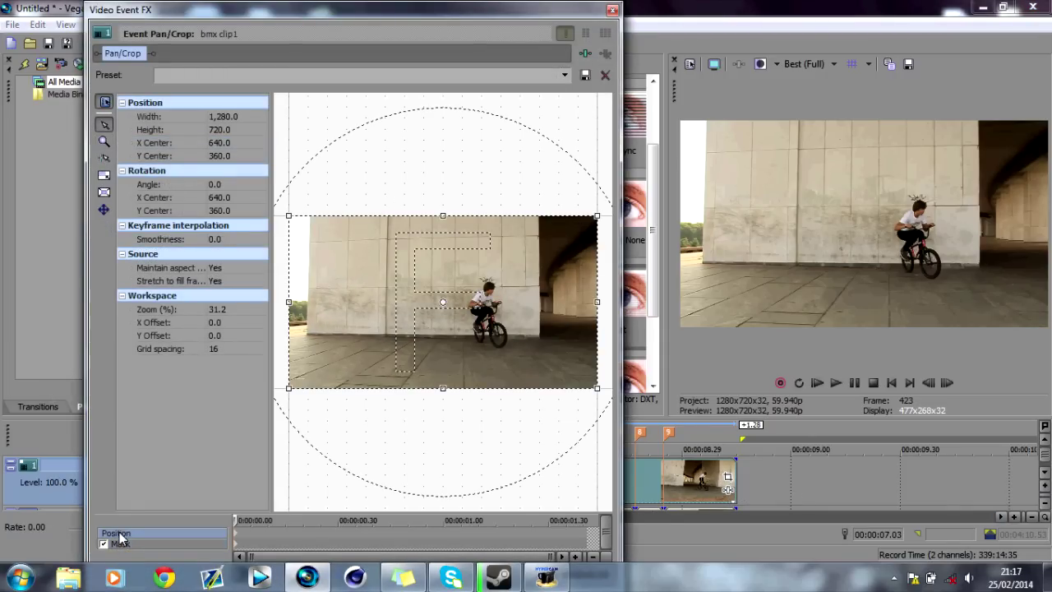
{"action": "left_click", "coordinate": [104, 142]}
{"action": "left_click", "coordinate": [397, 318]}
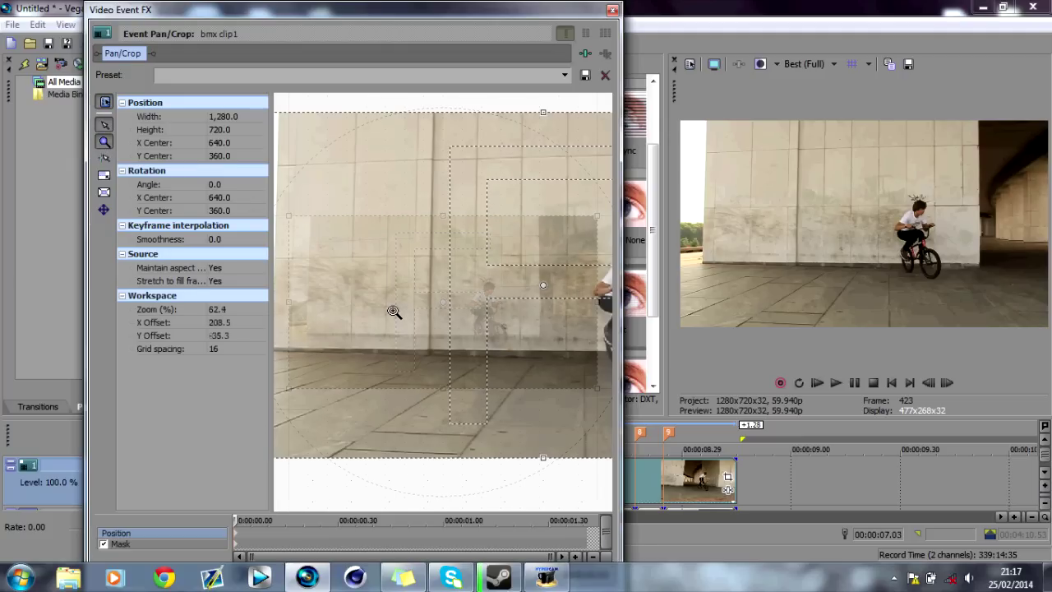
{"action": "left_click", "coordinate": [451, 310]}
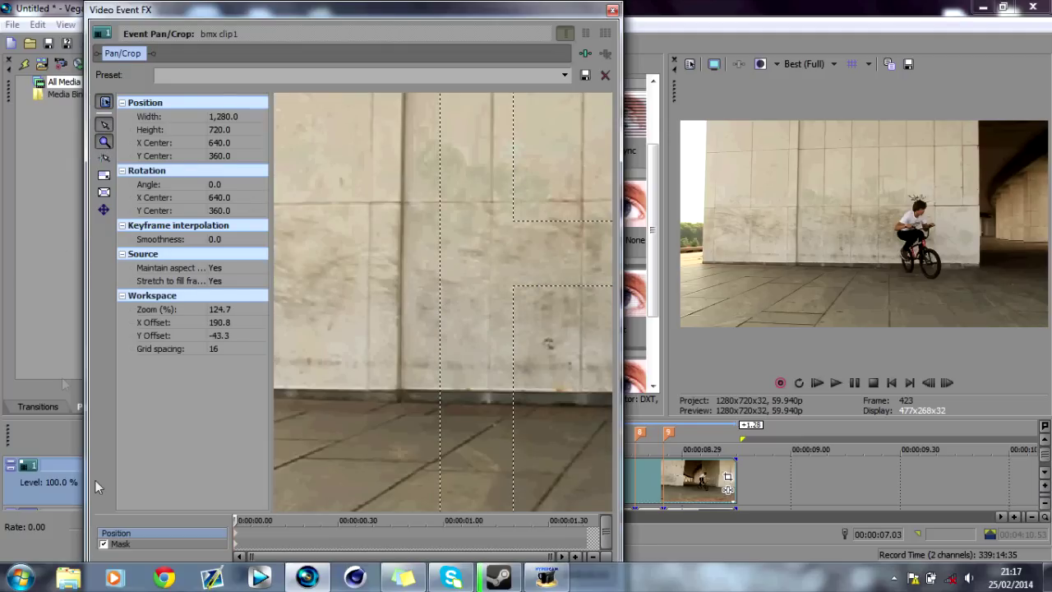
{"action": "left_click", "coordinate": [117, 542]}
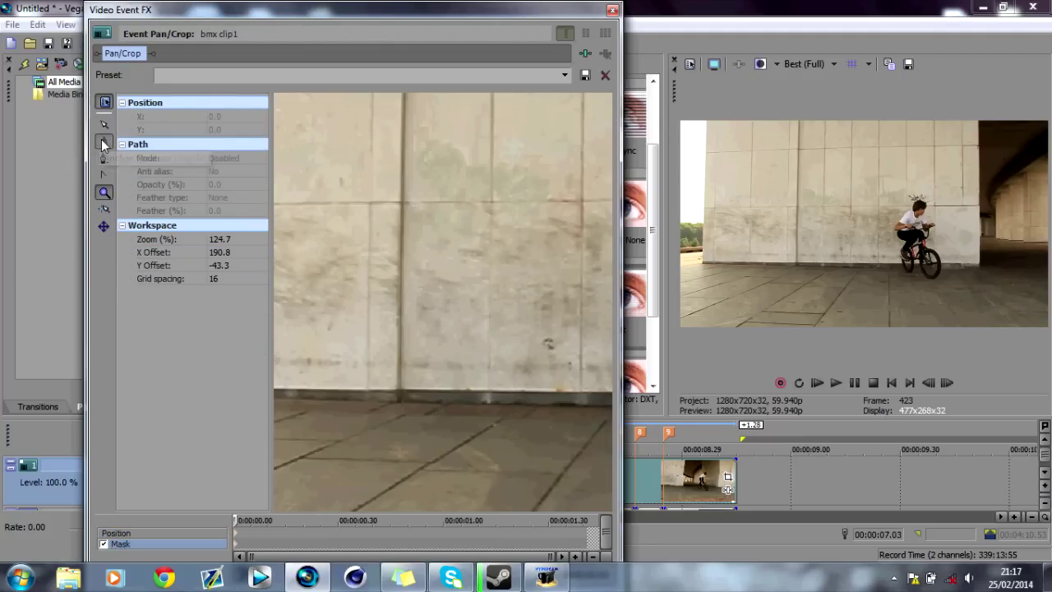
Draw a closed tall rectangular mask over one wall panel.
{"action": "left_click", "coordinate": [402, 204]}
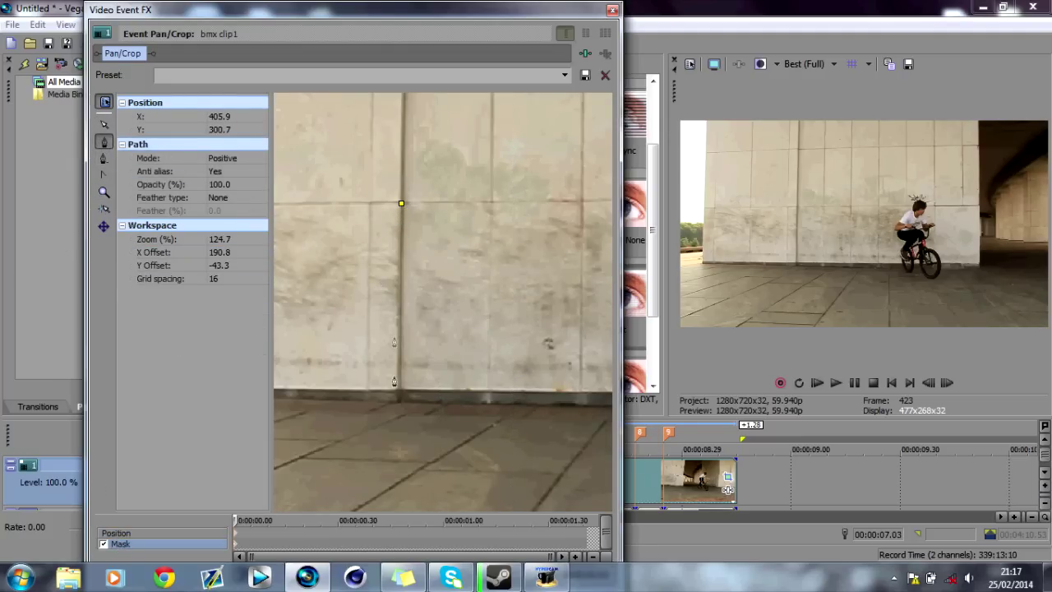
{"action": "left_click", "coordinate": [399, 391]}
{"action": "left_click", "coordinate": [490, 204]}
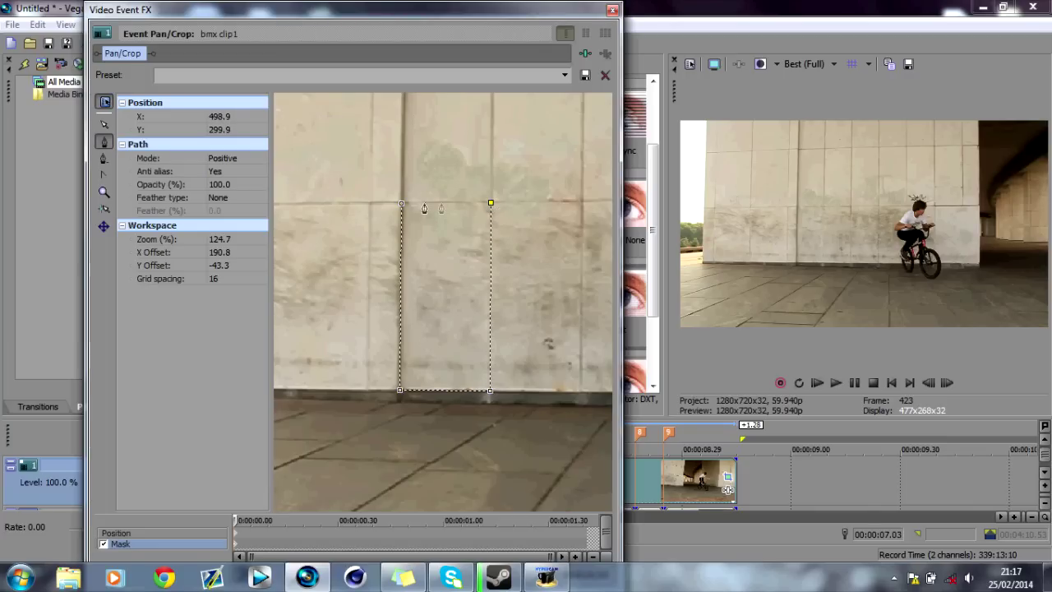
{"action": "left_click", "coordinate": [401, 205]}
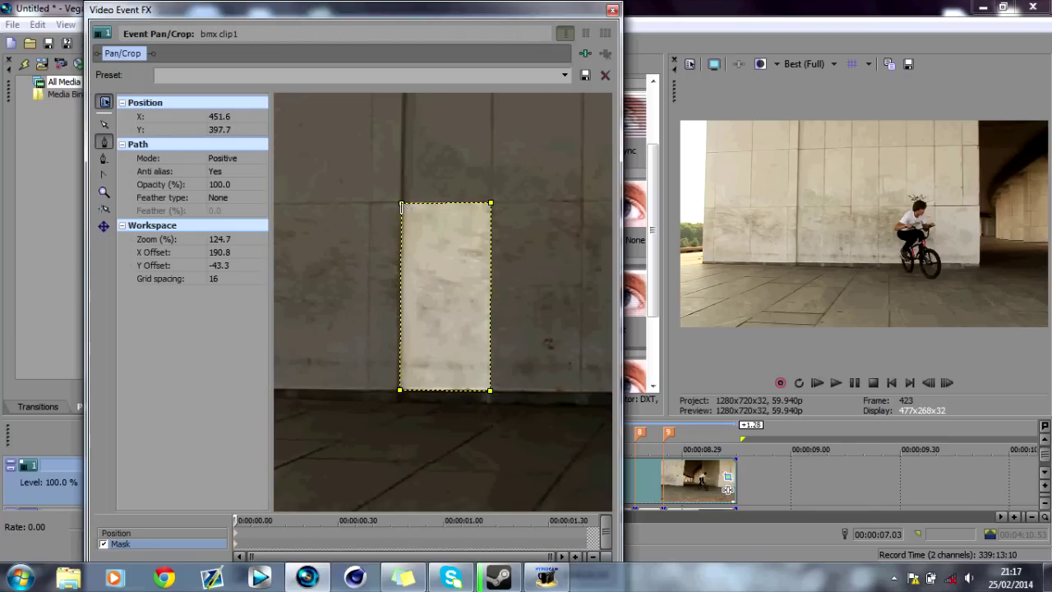
At frame 424, nudge the mask slightly left, then advance to frame 425.
{"action": "left_click", "coordinate": [943, 381]}
{"action": "left_click", "coordinate": [491, 392]}
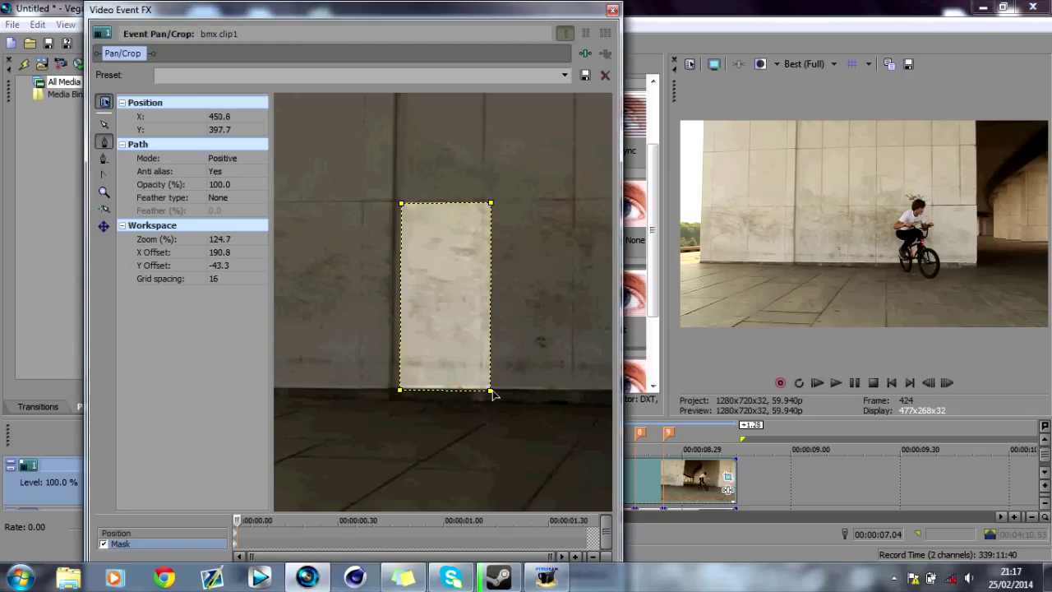
{"action": "left_click_drag", "start_coordinate": [491, 393], "coordinate": [483, 393]}
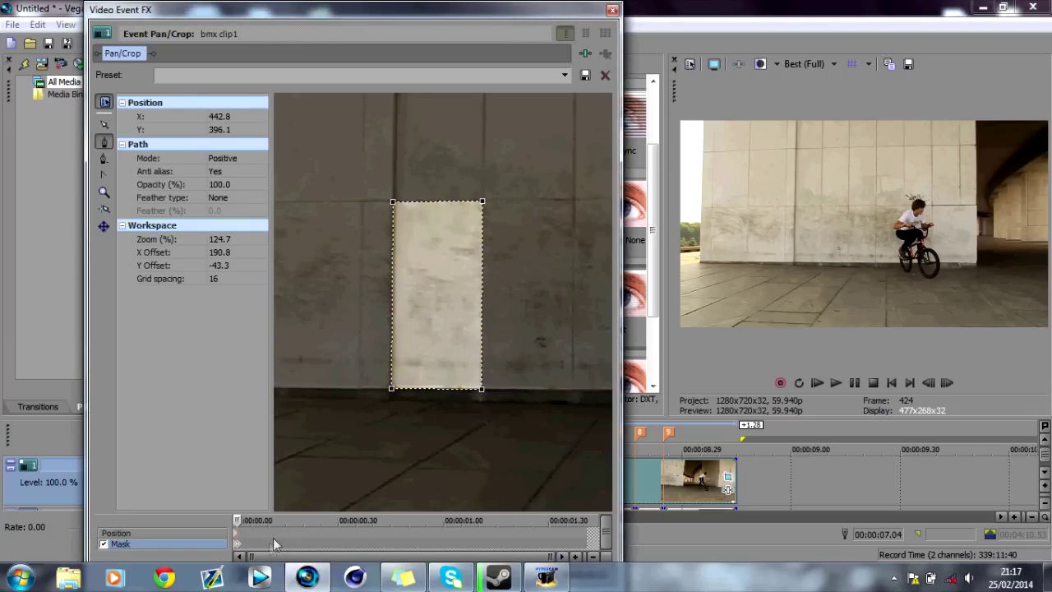
{"action": "left_click", "coordinate": [946, 383]}
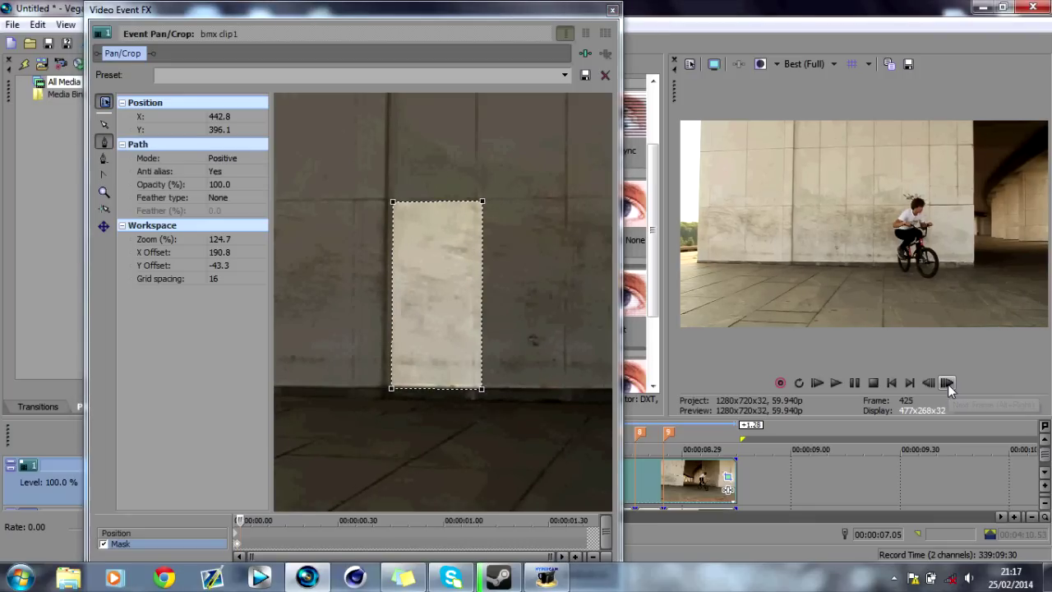
Delete the entire rectangular mask path at frame 425.
{"action": "right_click", "coordinate": [510, 311]}
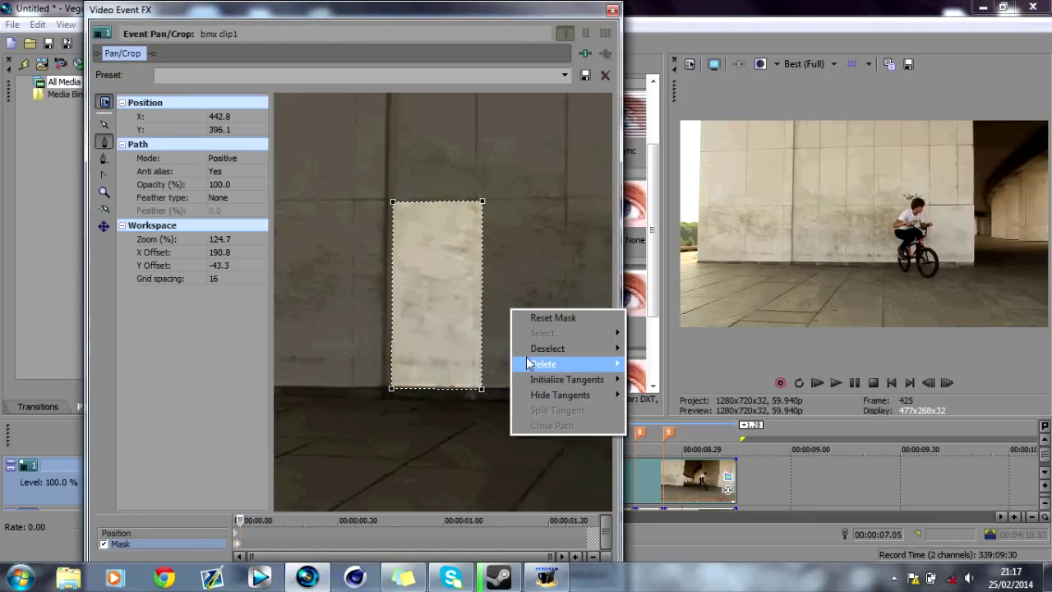
{"action": "mouse_move", "coordinate": [545, 364]}
{"action": "left_click", "coordinate": [649, 440]}
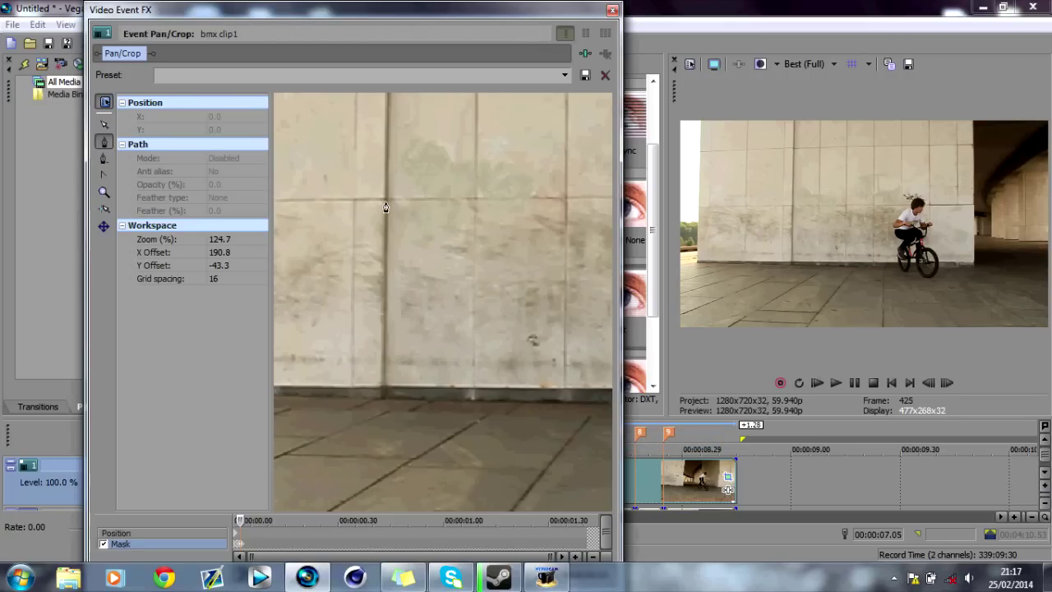
Zoom the Pan/Crop workspace out and back in to reframe the wall panels, then resume normal editing.
{"action": "left_click", "coordinate": [103, 192]}
{"action": "right_click", "coordinate": [424, 177]}
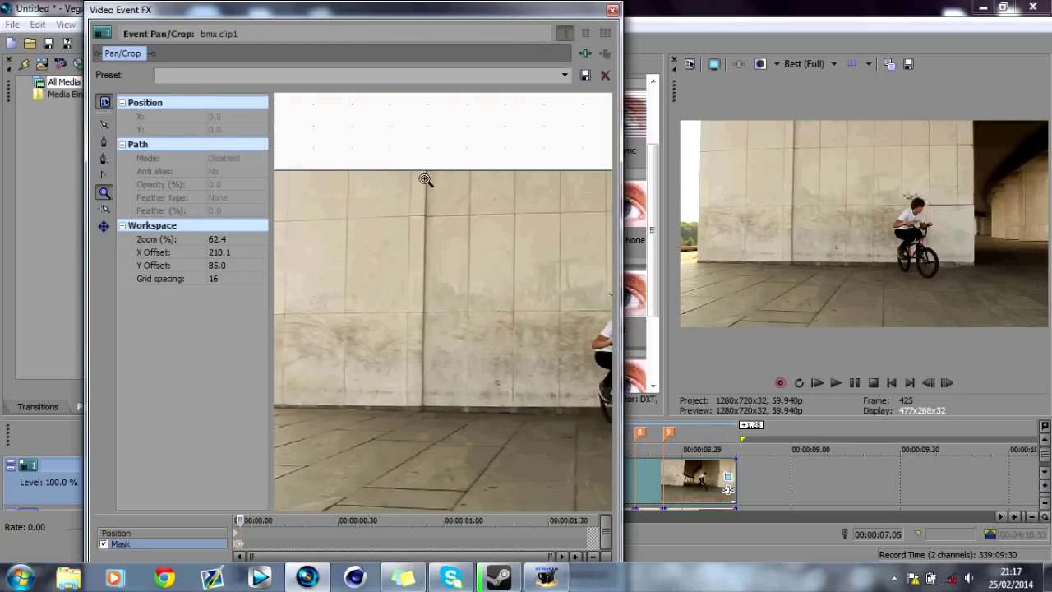
{"action": "left_click", "coordinate": [475, 296]}
{"action": "right_click", "coordinate": [470, 314]}
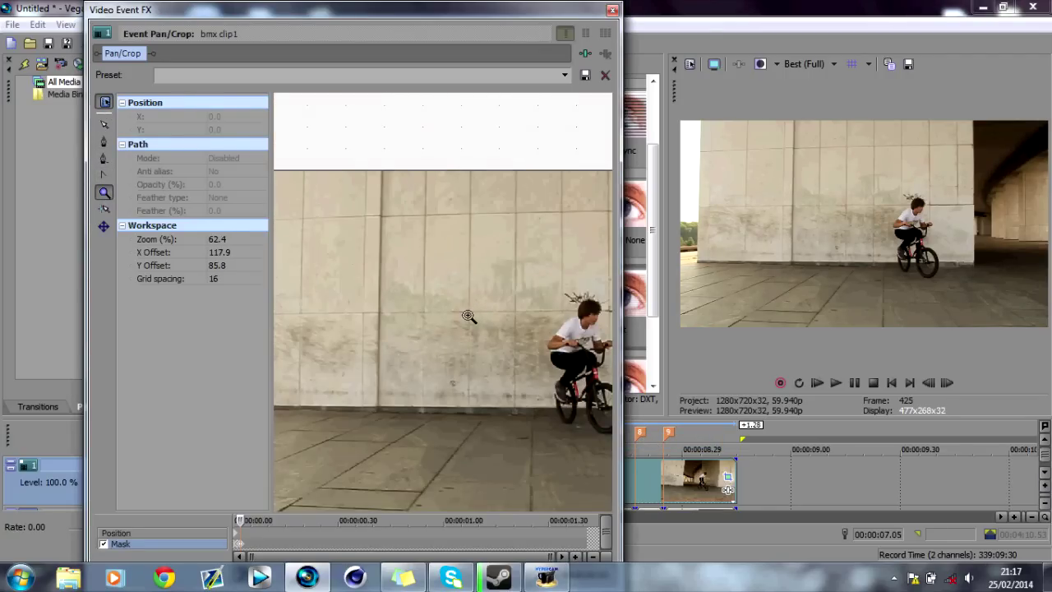
{"action": "left_click", "coordinate": [424, 313]}
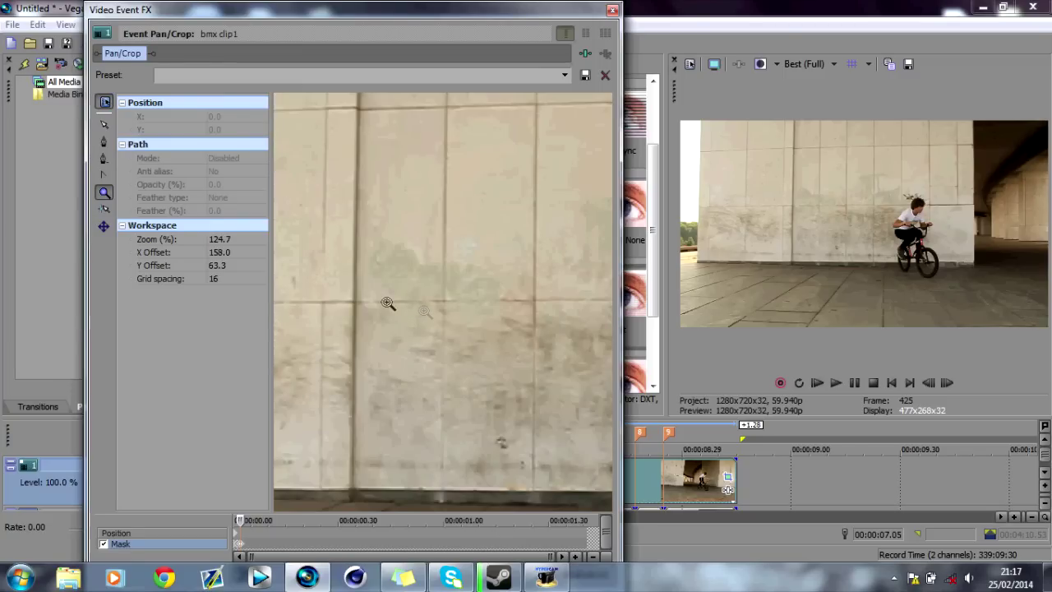
{"action": "left_click", "coordinate": [105, 124]}
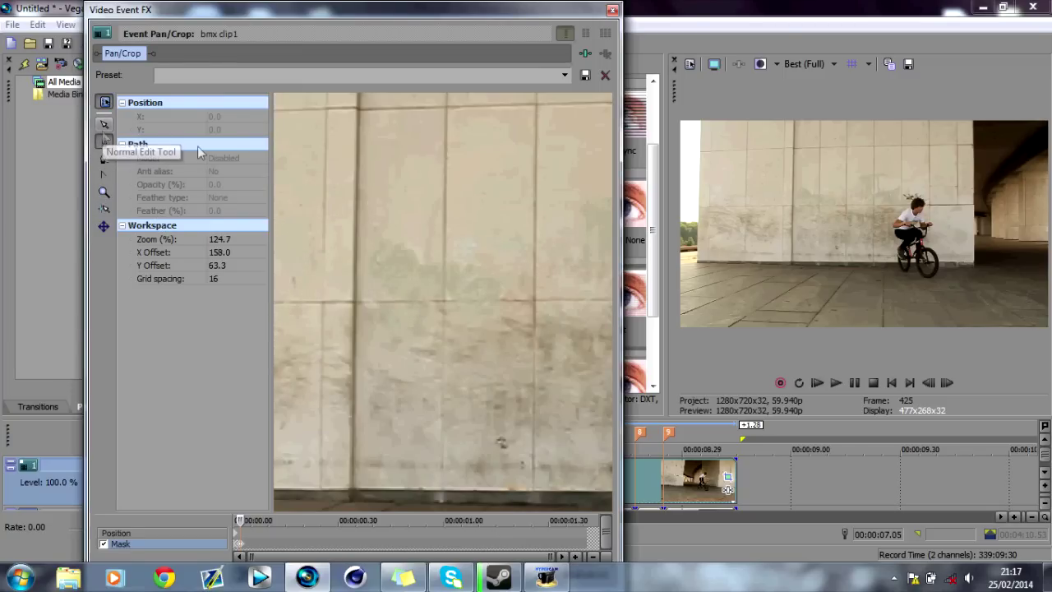
Draw a closed six-point L-shaped mask: a tall wall block beside a wider lower block.
{"action": "left_click", "coordinate": [103, 142]}
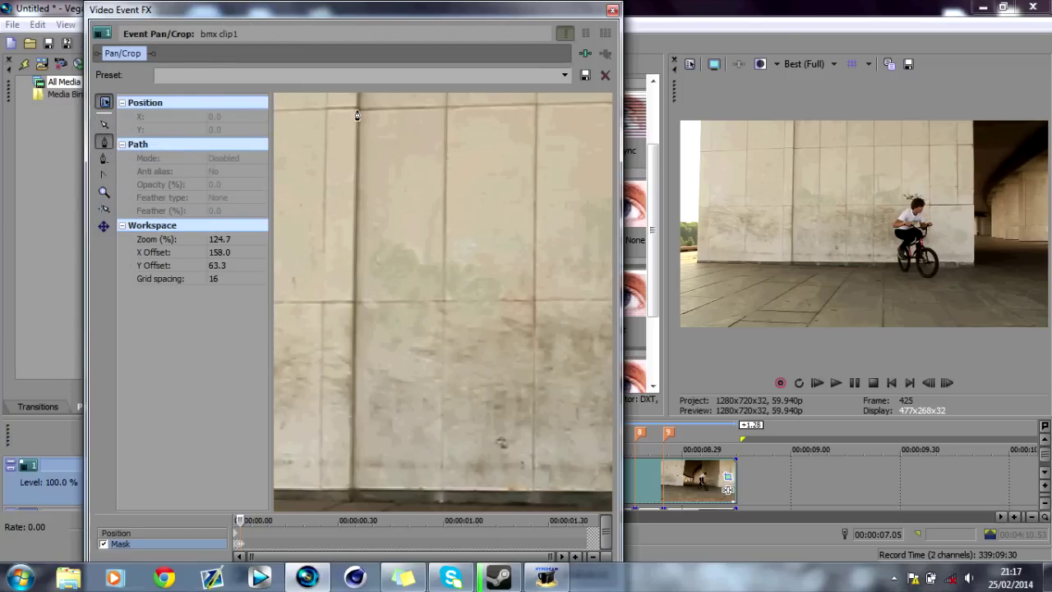
{"action": "left_click", "coordinate": [358, 110]}
{"action": "left_click", "coordinate": [352, 490]}
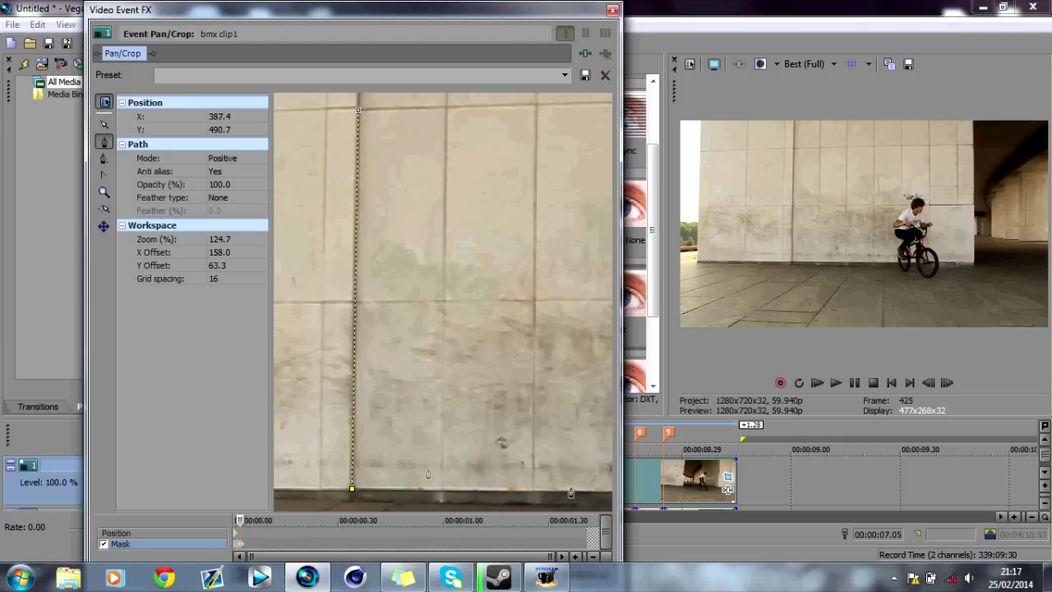
{"action": "left_click", "coordinate": [533, 491]}
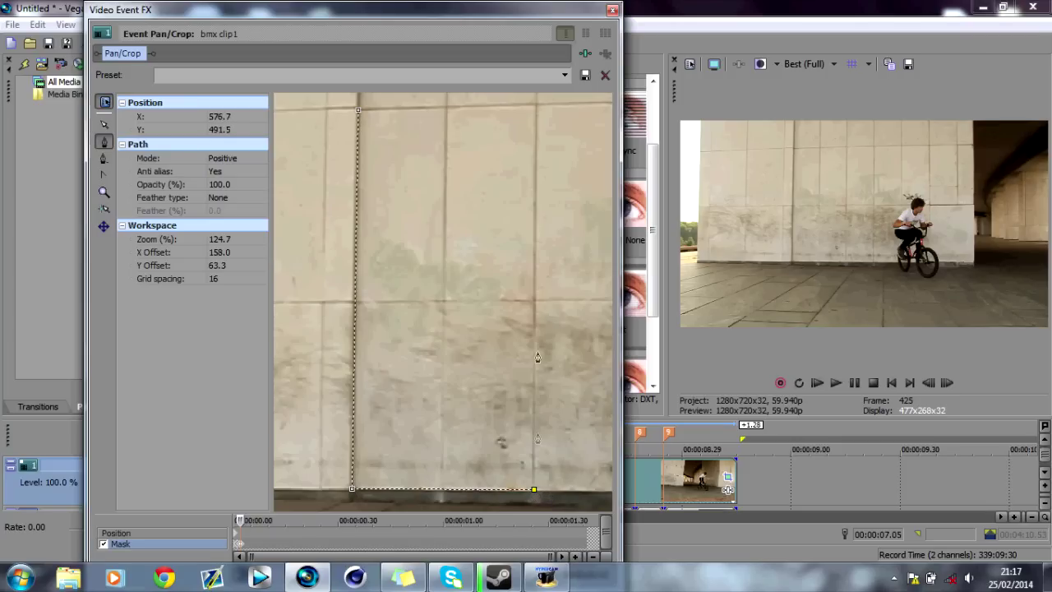
{"action": "left_click", "coordinate": [534, 300]}
{"action": "left_click", "coordinate": [443, 300]}
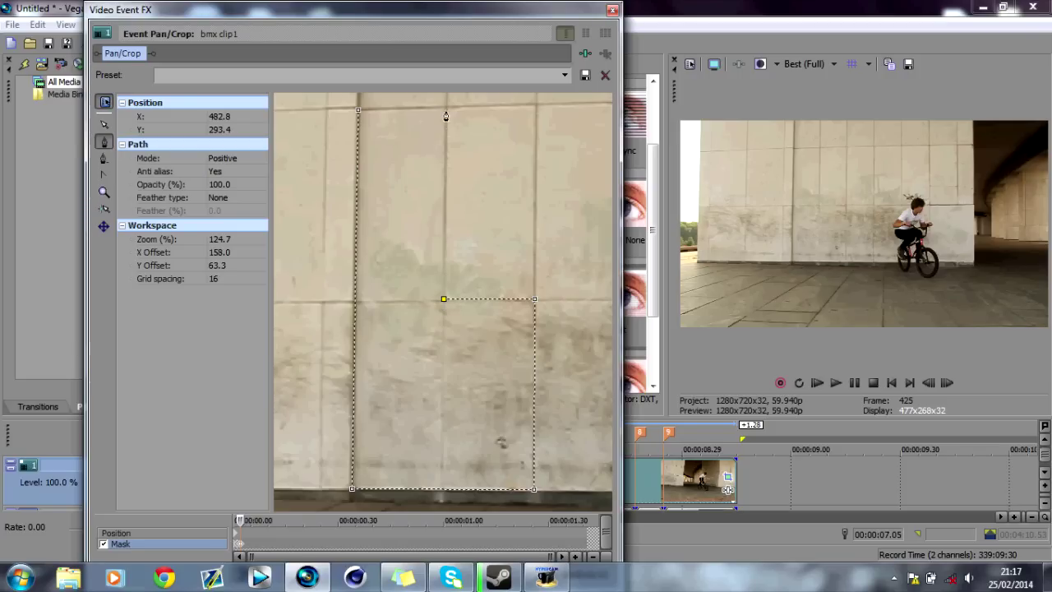
{"action": "left_click", "coordinate": [445, 108]}
{"action": "left_click", "coordinate": [358, 109]}
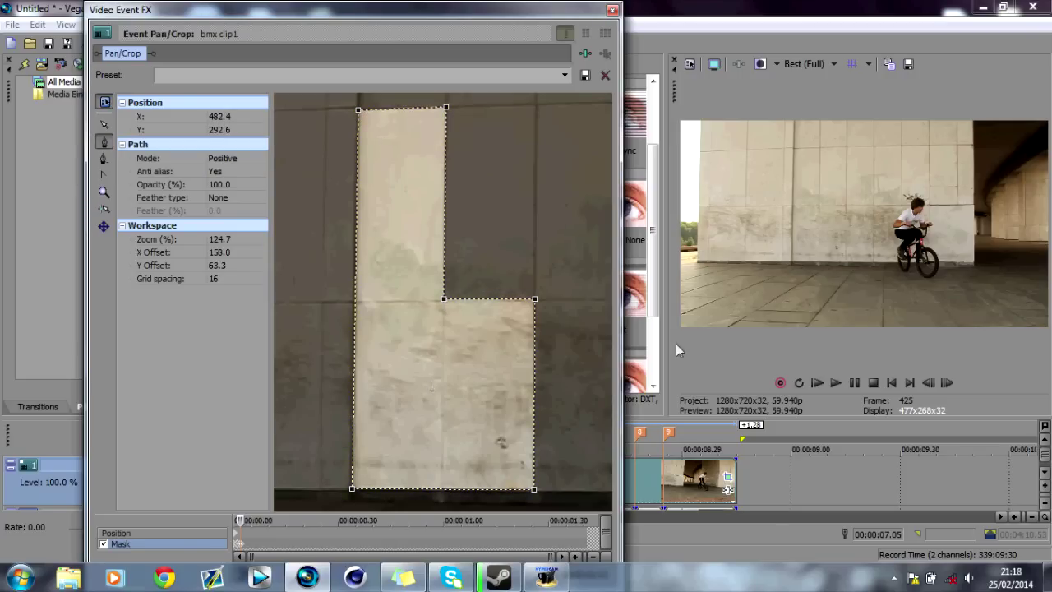
At the next frame, shift the stepped mask slightly left, then advance another frame.
{"action": "left_click", "coordinate": [946, 382]}
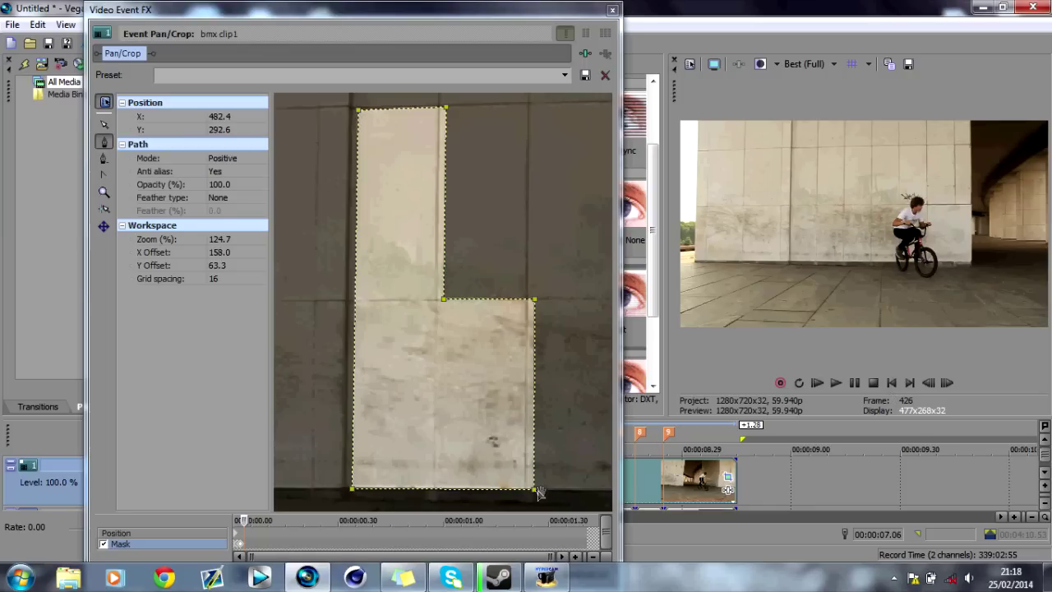
{"action": "left_click_drag", "start_coordinate": [537, 493], "coordinate": [529, 493]}
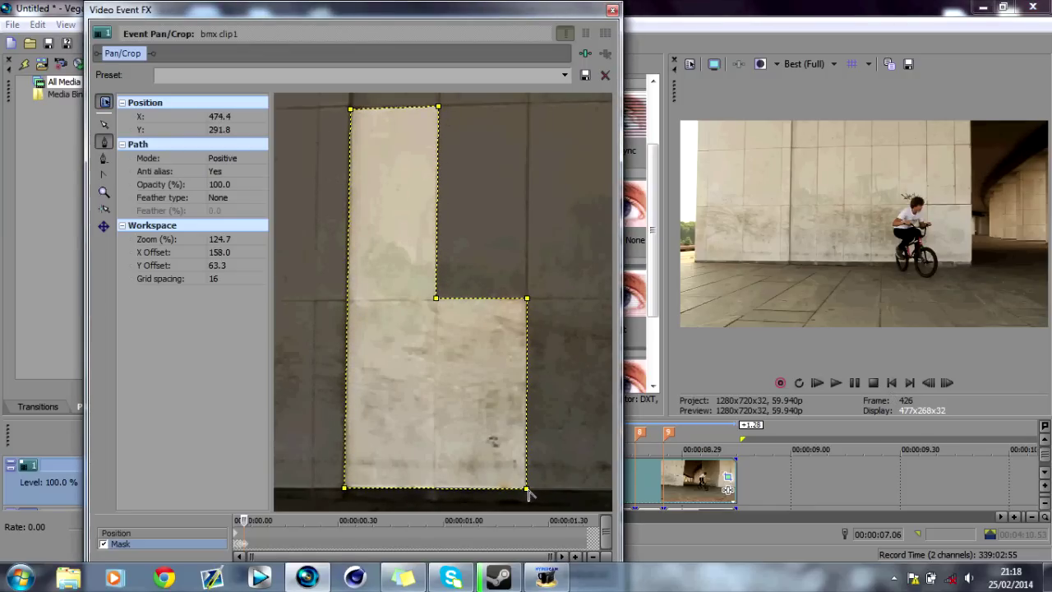
{"action": "left_click", "coordinate": [313, 505]}
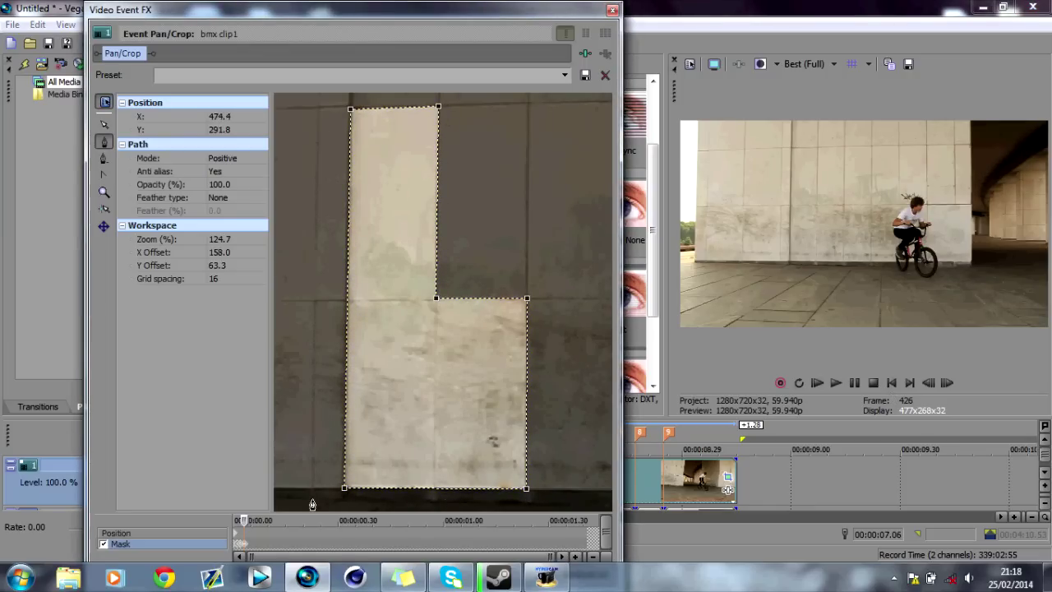
{"action": "left_click", "coordinate": [910, 383]}
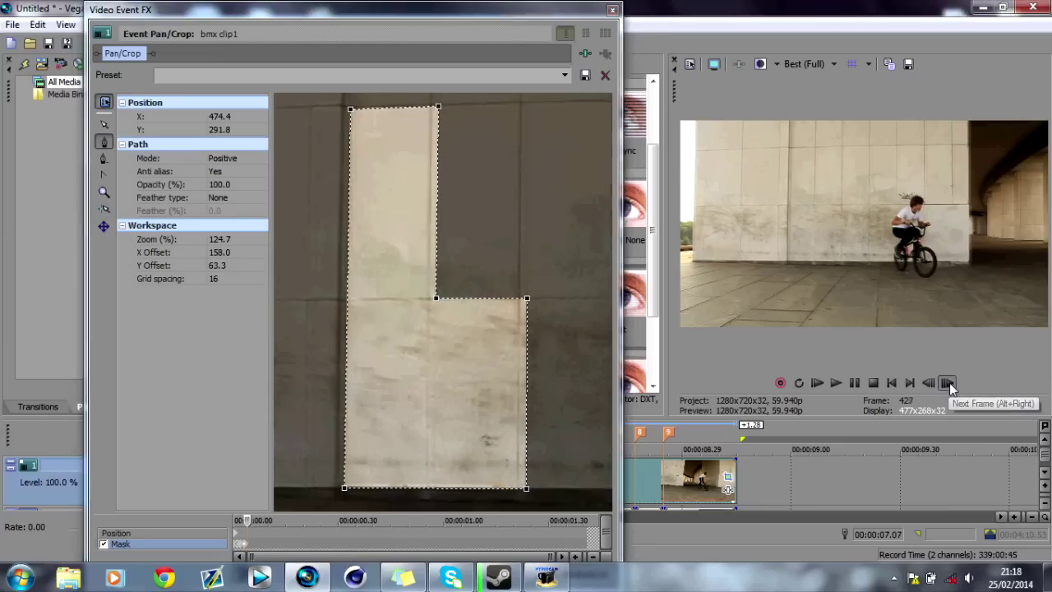
Delete the whole L-shaped mask path at frame 427.
{"action": "right_click", "coordinate": [543, 425]}
{"action": "mouse_move", "coordinate": [580, 478]}
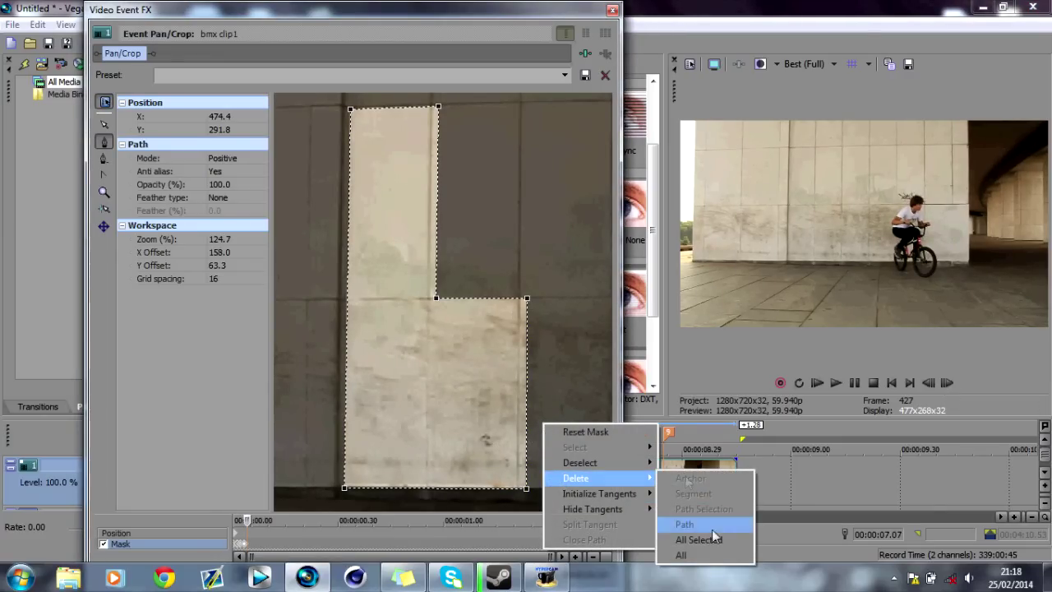
{"action": "left_click", "coordinate": [681, 556]}
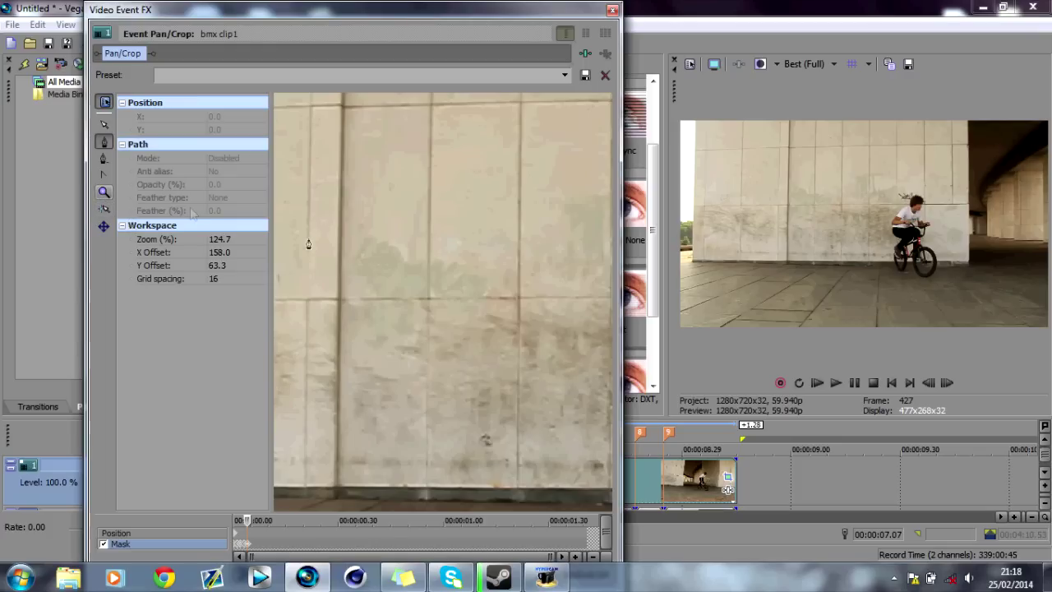
Place the first six staircase anchors: the bottom edge, the right side and two rising steps.
{"action": "left_click", "coordinate": [336, 489]}
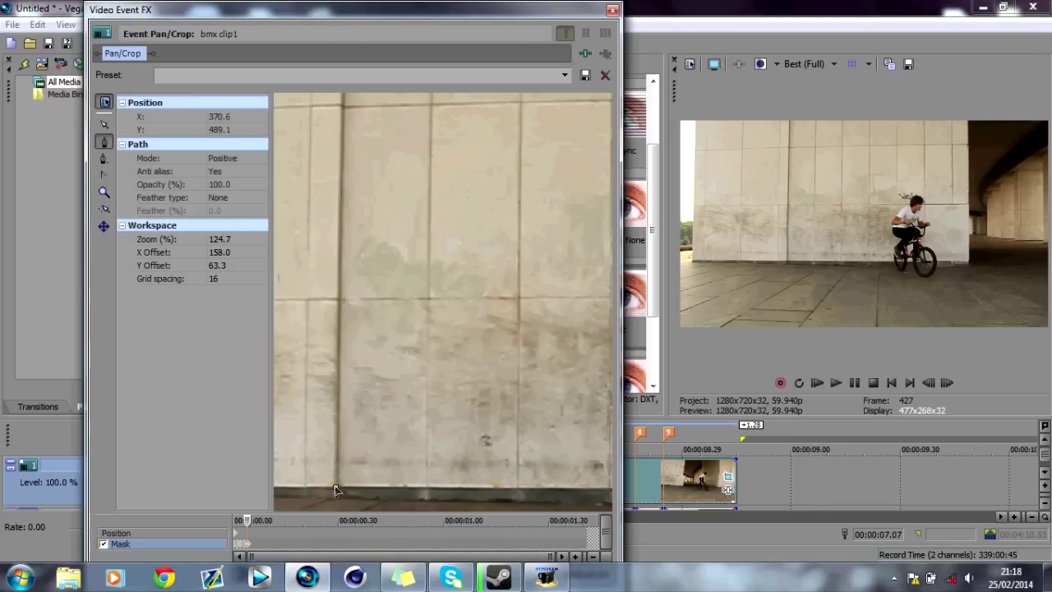
{"action": "left_click", "coordinate": [609, 490]}
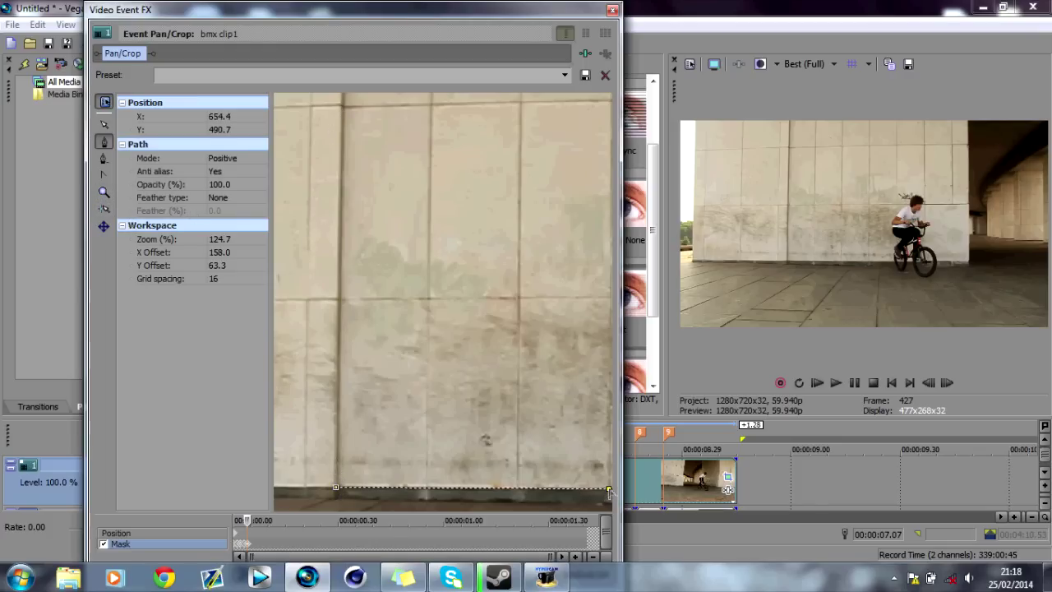
{"action": "left_click", "coordinate": [610, 301]}
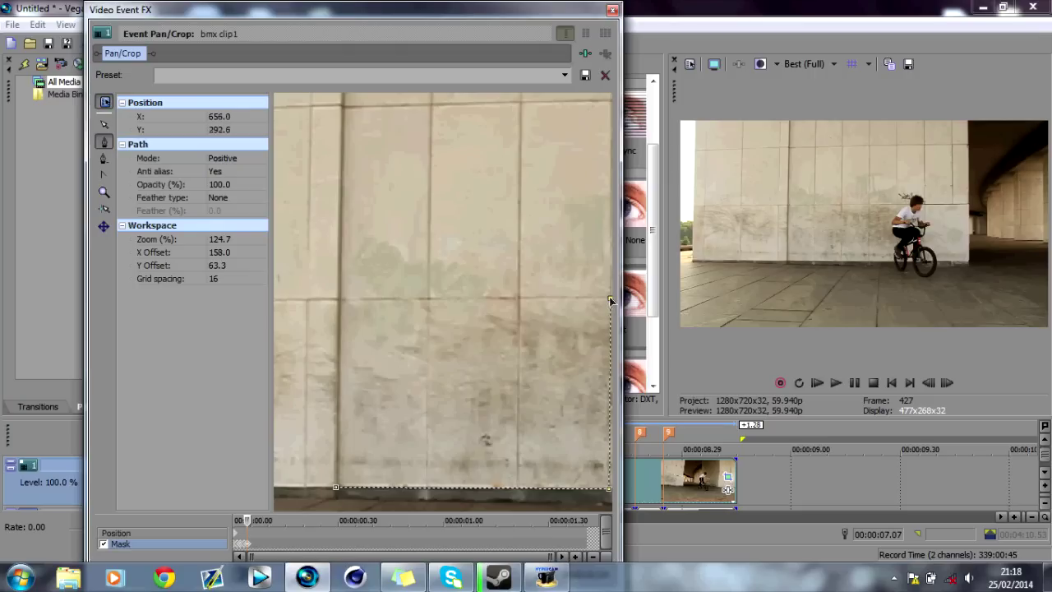
{"action": "left_click", "coordinate": [518, 298]}
{"action": "left_click", "coordinate": [521, 104]}
{"action": "left_click", "coordinate": [431, 104]}
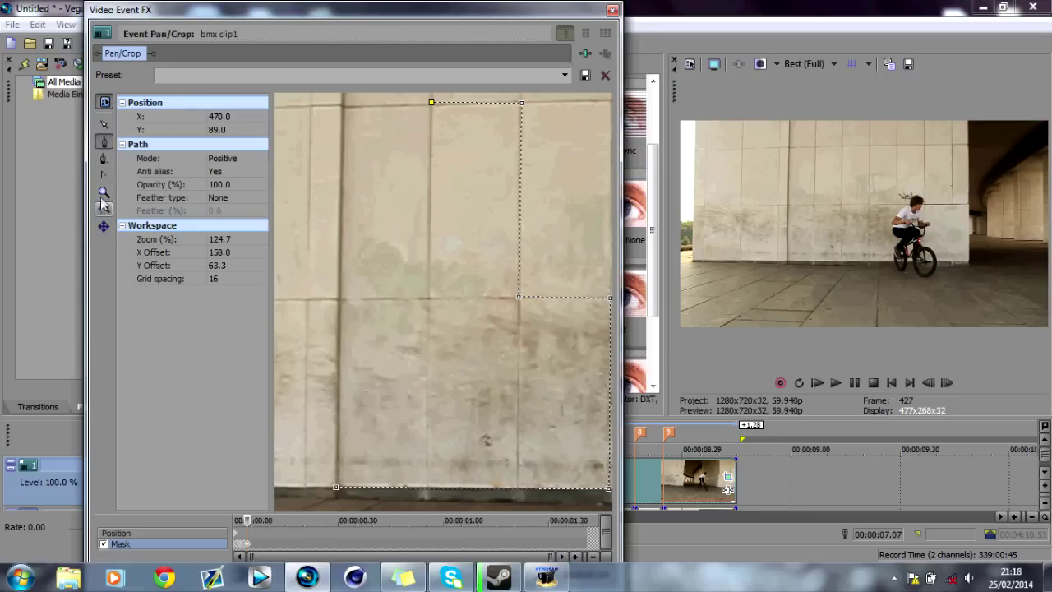
Add the top-step point at the frame's top edge and close the three-step mask at the bottom left.
{"action": "left_click", "coordinate": [104, 191]}
{"action": "right_click", "coordinate": [443, 112]}
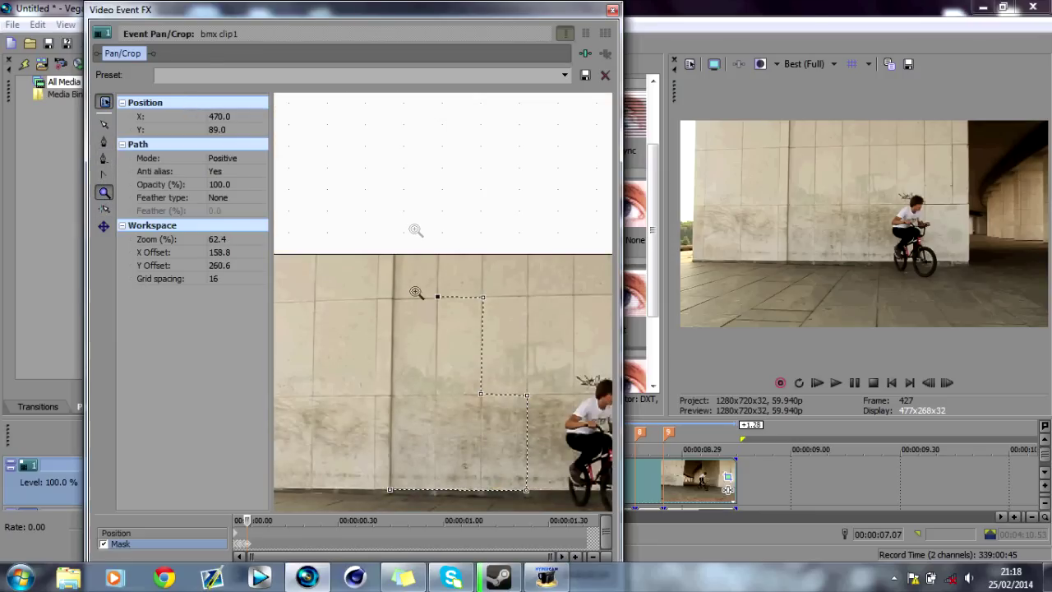
{"action": "left_click", "coordinate": [427, 279]}
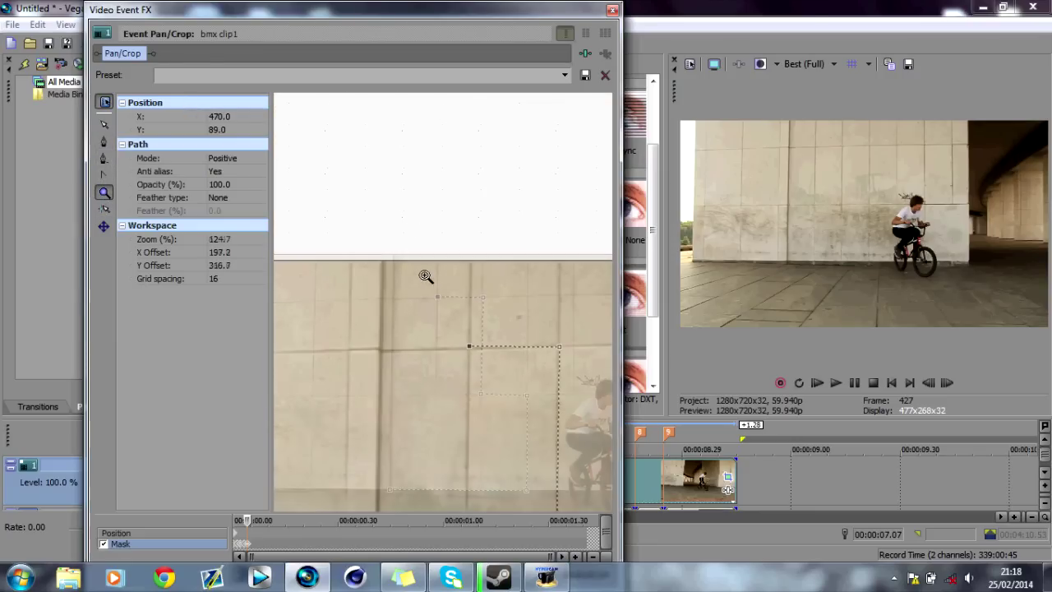
{"action": "left_click", "coordinate": [106, 141]}
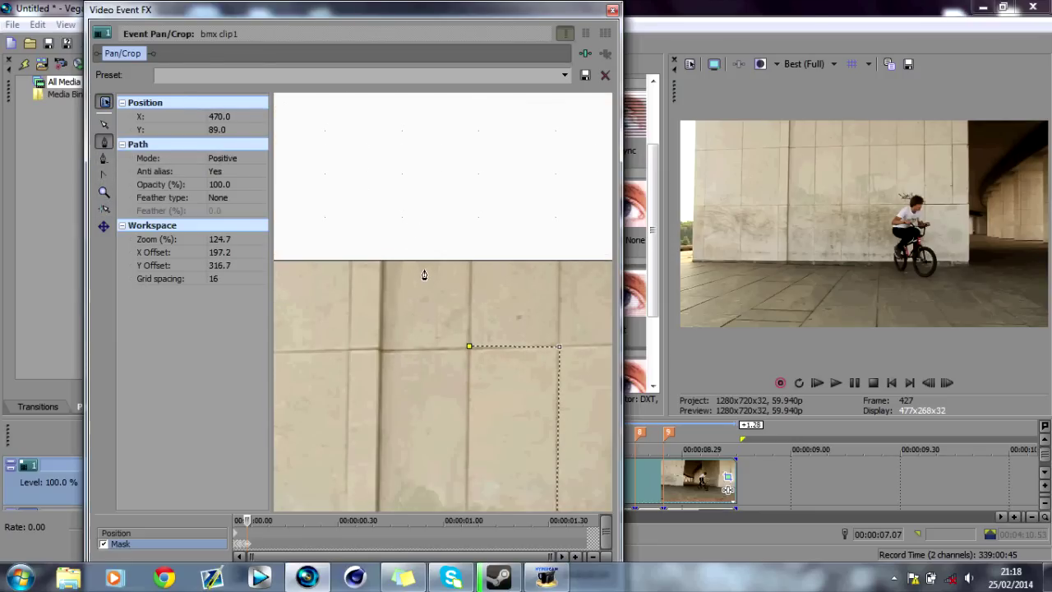
{"action": "left_click", "coordinate": [470, 256]}
{"action": "left_click", "coordinate": [105, 192]}
{"action": "right_click", "coordinate": [419, 318]}
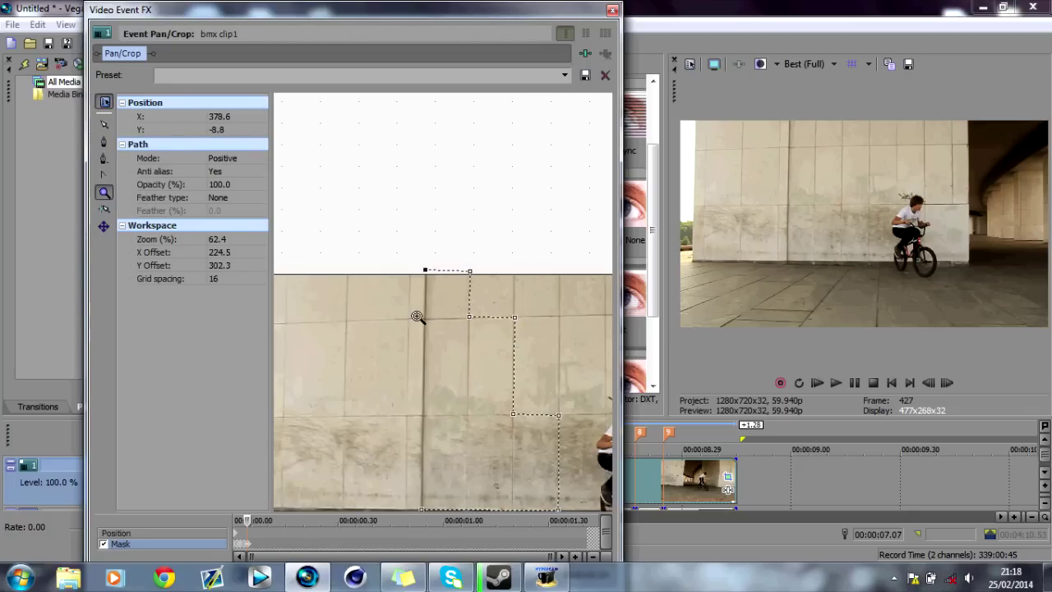
{"action": "left_click", "coordinate": [105, 141]}
{"action": "left_click", "coordinate": [421, 510]}
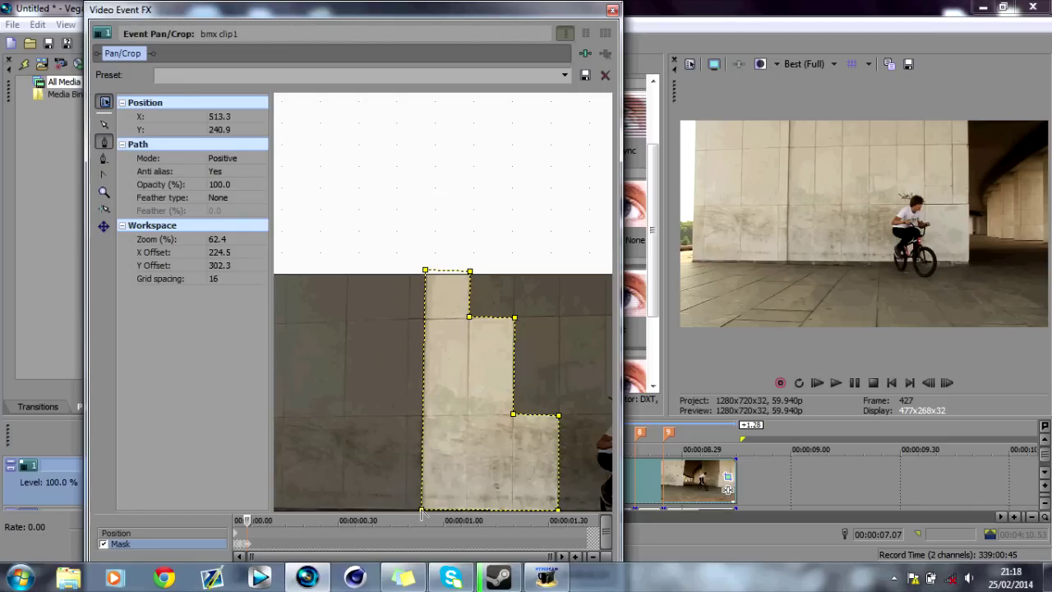
{"action": "left_click", "coordinate": [668, 491]}
At frame 428, nudge the staircase mask's lower-left edge slightly left, to X 509.3, Y 240.1.
{"action": "left_click", "coordinate": [946, 383]}
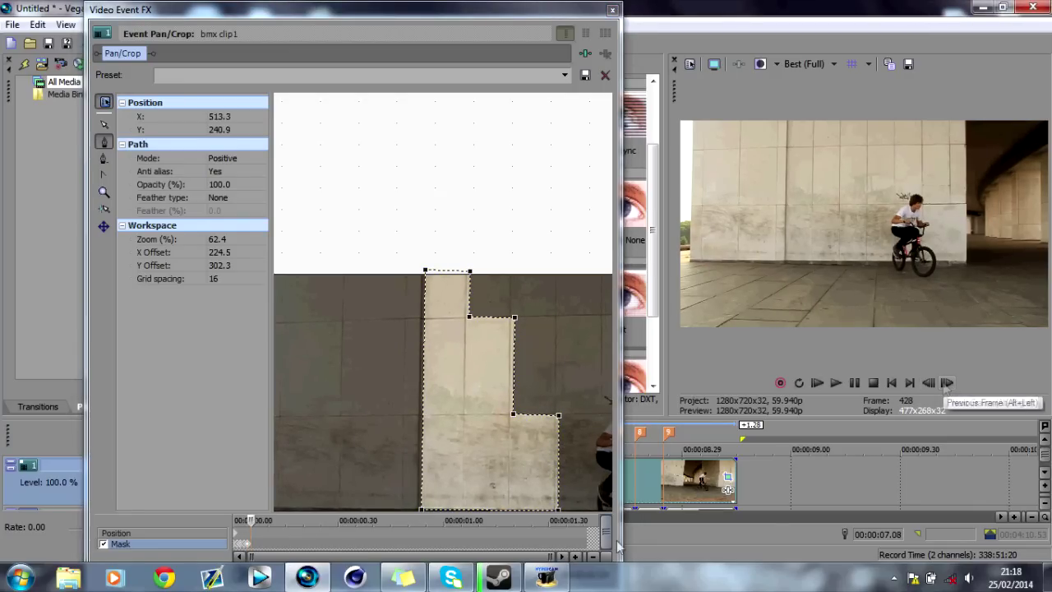
{"action": "left_click", "coordinate": [103, 191]}
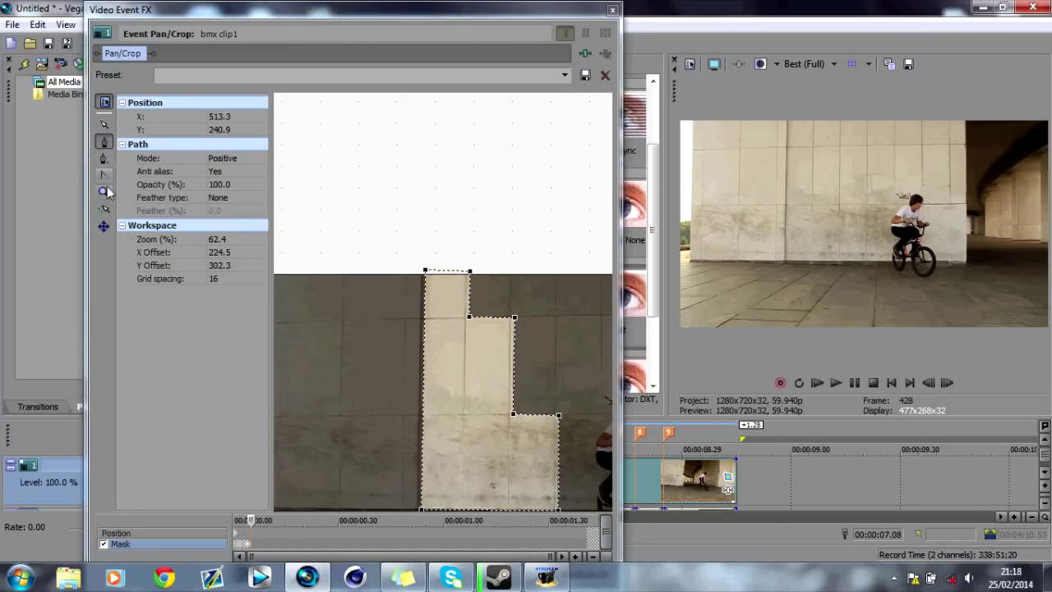
{"action": "left_click", "coordinate": [429, 461]}
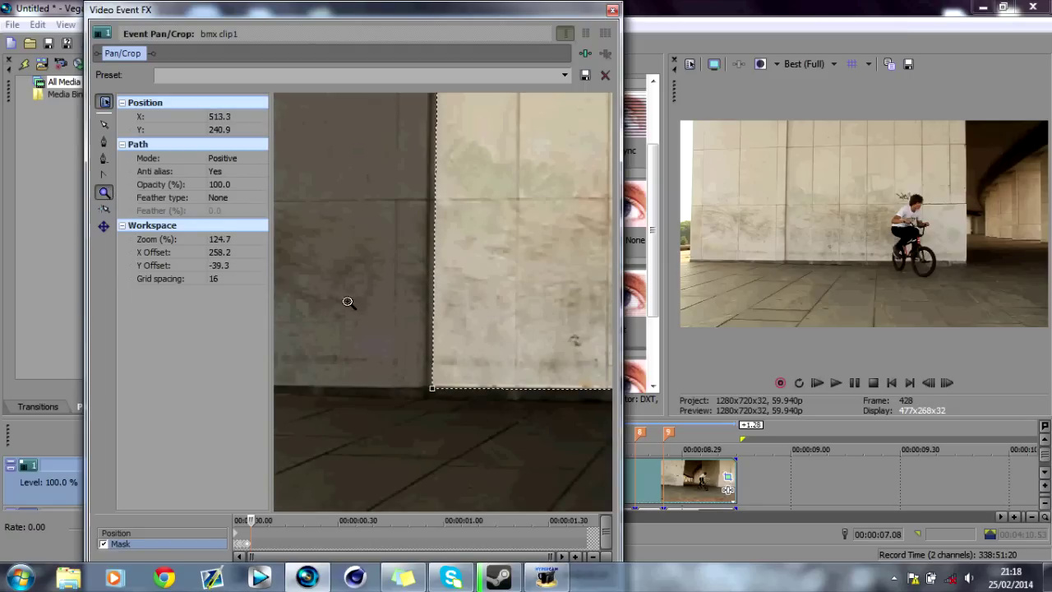
{"action": "left_click", "coordinate": [104, 142]}
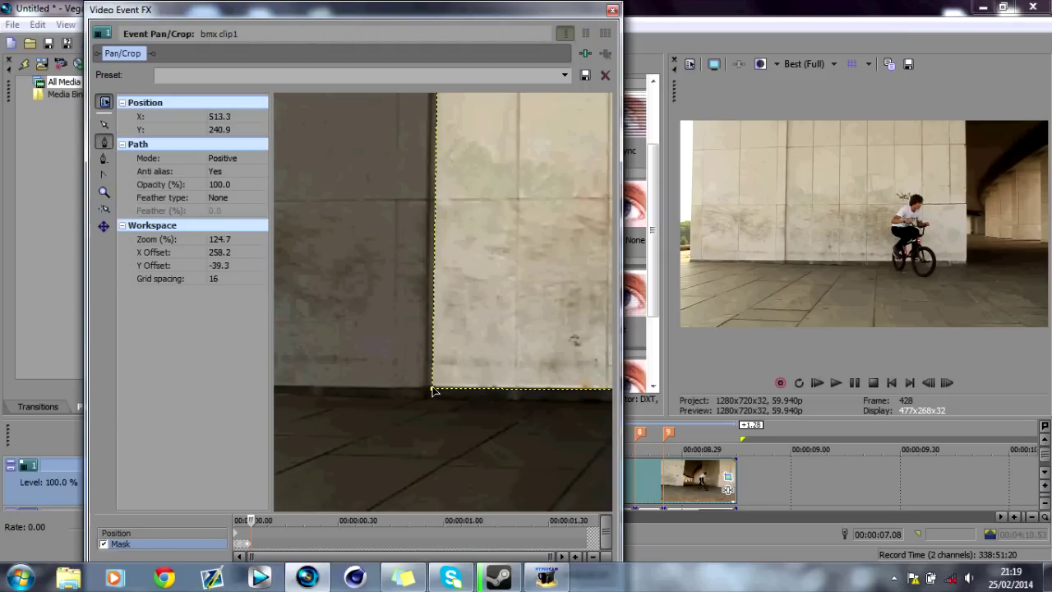
{"action": "left_click_drag", "start_coordinate": [434, 391], "coordinate": [428, 391]}
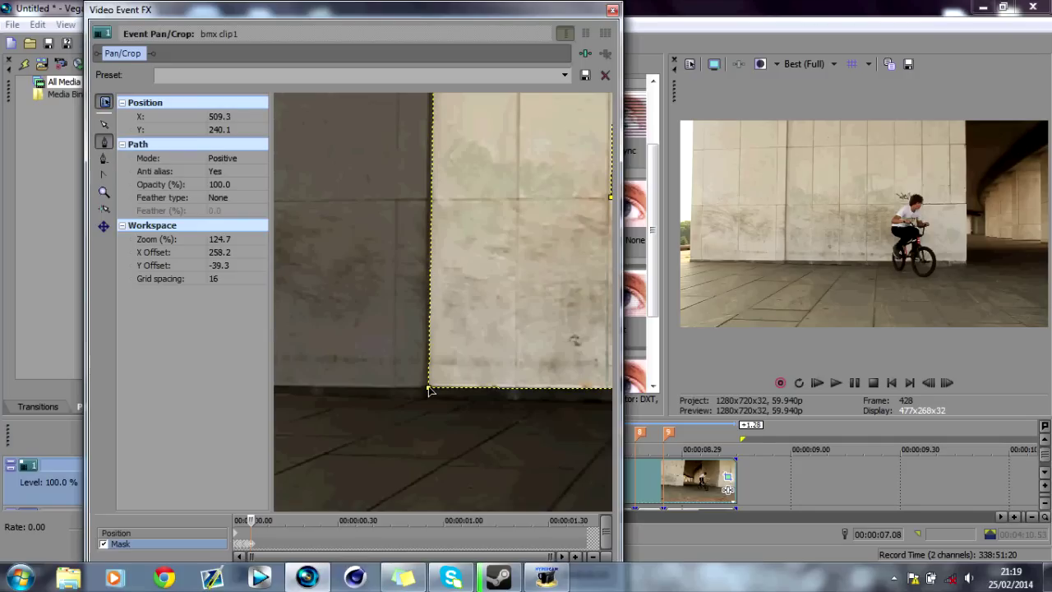
Close the effects window and trim the clip event's end shorter.
{"action": "left_click", "coordinate": [613, 10]}
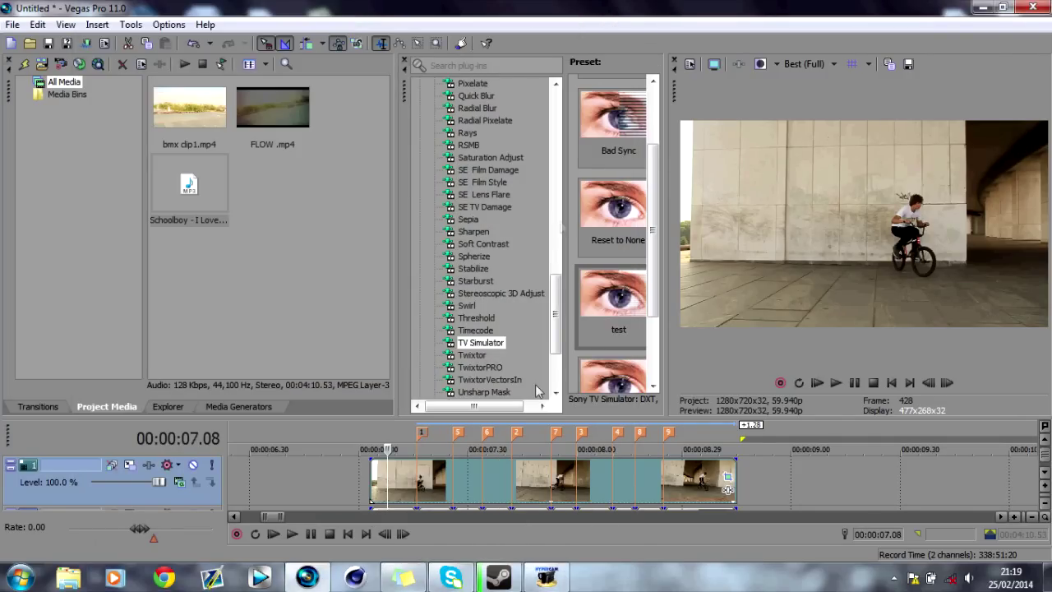
{"action": "left_click_drag", "start_coordinate": [734, 489], "coordinate": [417, 489]}
{"action": "left_click", "coordinate": [370, 485]}
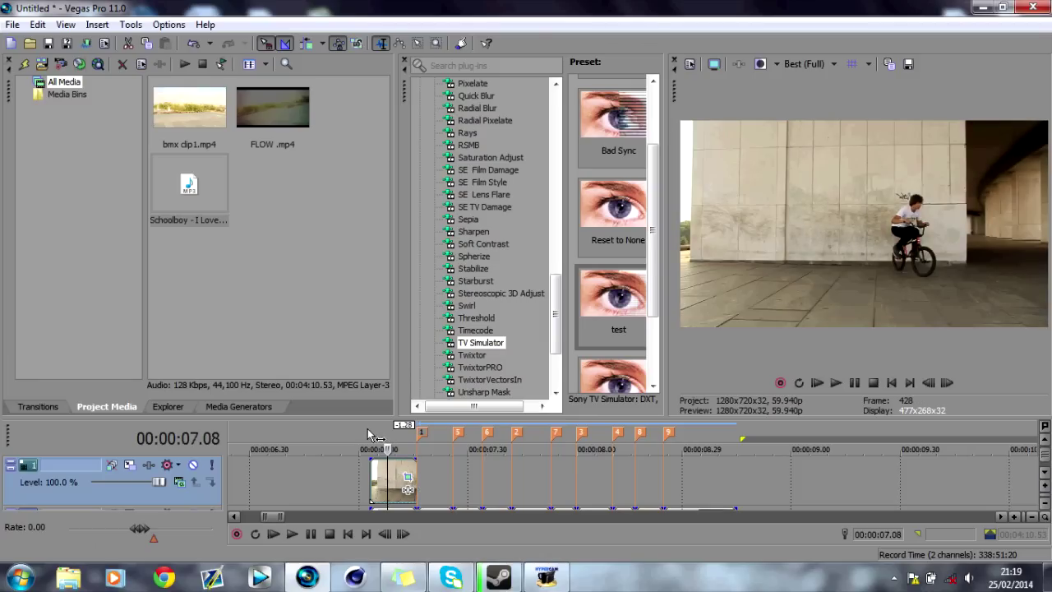
Apply the TV Simulator 'test' preset with line sync, vertical sync and scan phasing at 1.0000.
{"action": "left_click_drag", "start_coordinate": [612, 294], "coordinate": [387, 468]}
{"action": "left_click_drag", "start_coordinate": [313, 201], "coordinate": [327, 189]}
{"action": "left_click_drag", "start_coordinate": [257, 225], "coordinate": [349, 217]}
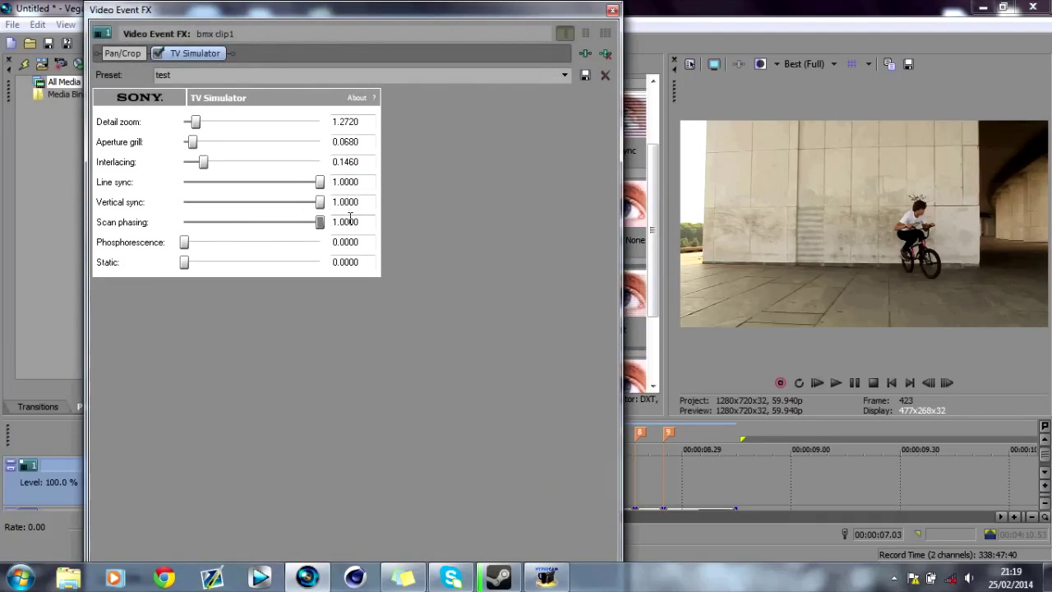
{"action": "left_click", "coordinate": [612, 10]}
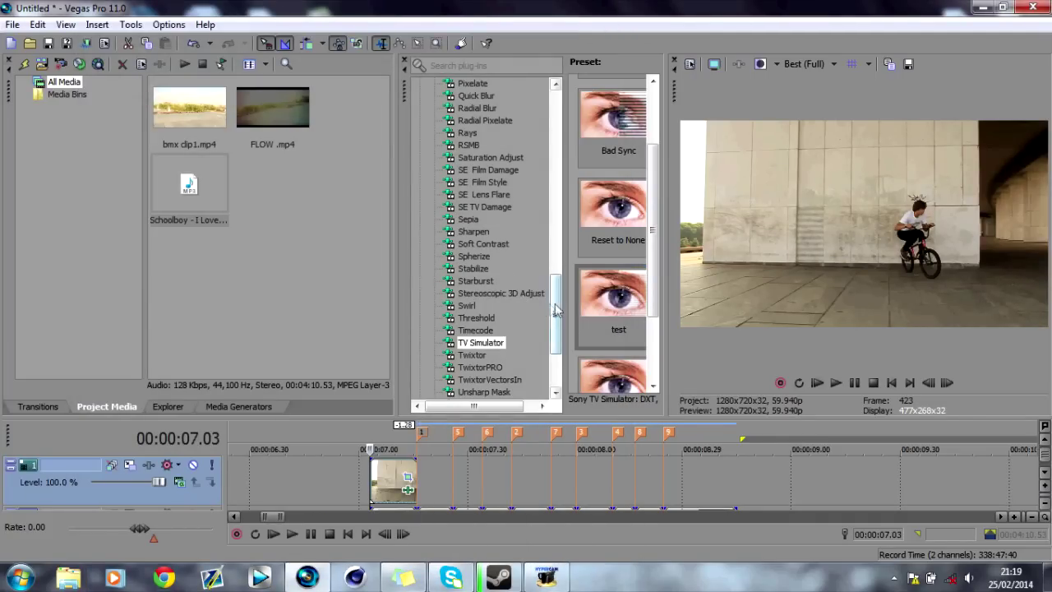
{"action": "left_click_drag", "start_coordinate": [557, 304], "coordinate": [560, 154]}
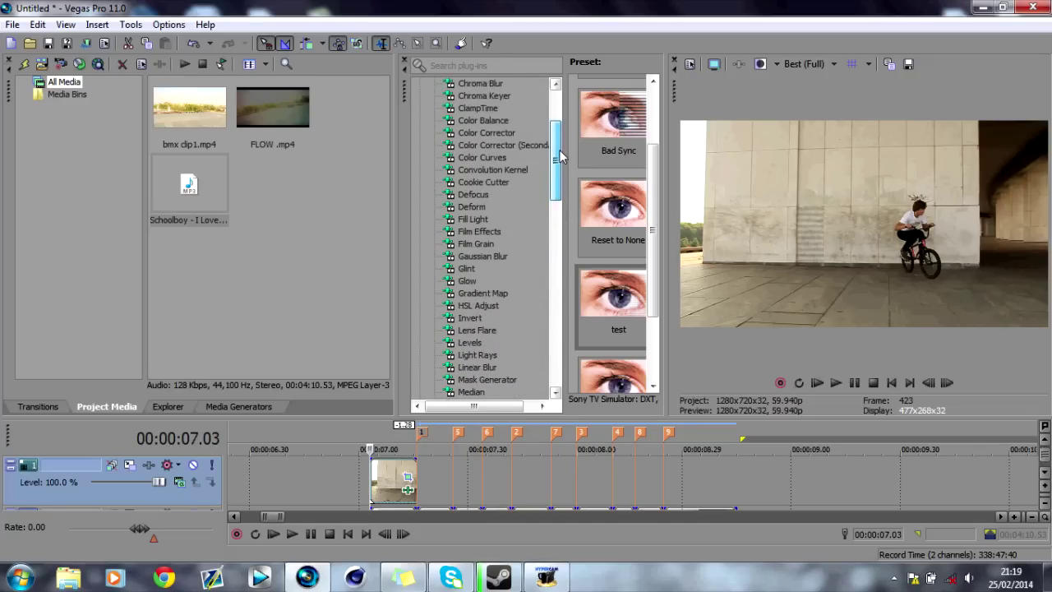
{"action": "left_click", "coordinate": [487, 133]}
Apply the Color Corrector Green Midtones preset, then step through the frames up to 428 to check the tint.
{"action": "left_click_drag", "start_coordinate": [402, 475], "coordinate": [377, 478]}
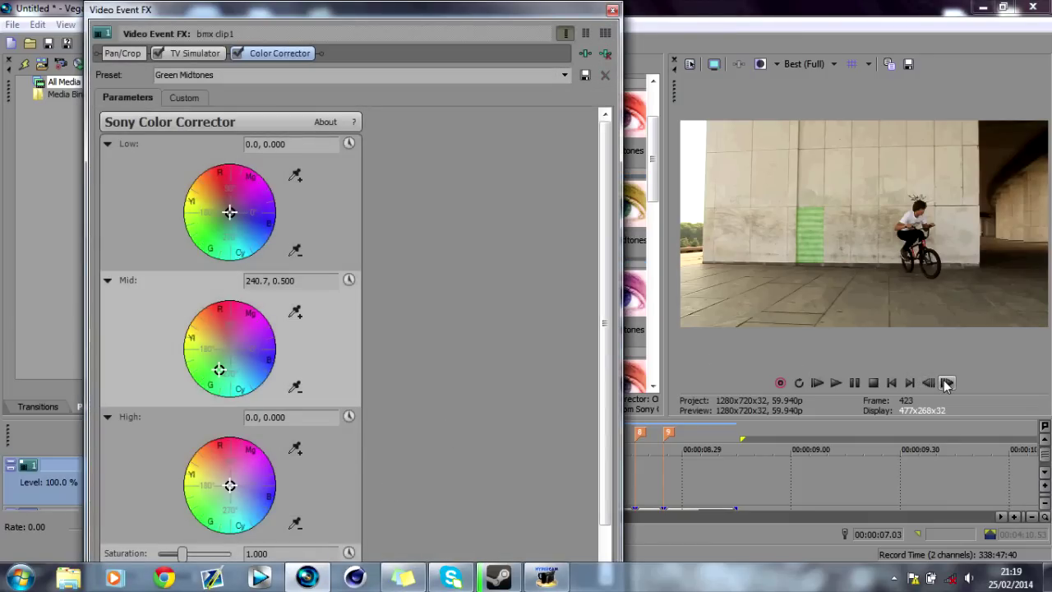
{"action": "left_click", "coordinate": [946, 382]}
{"action": "left_click", "coordinate": [946, 382]}
{"action": "left_click", "coordinate": [946, 382]}
{"action": "left_click", "coordinate": [946, 382]}
{"action": "left_click", "coordinate": [947, 382]}
{"action": "left_click", "coordinate": [946, 383]}
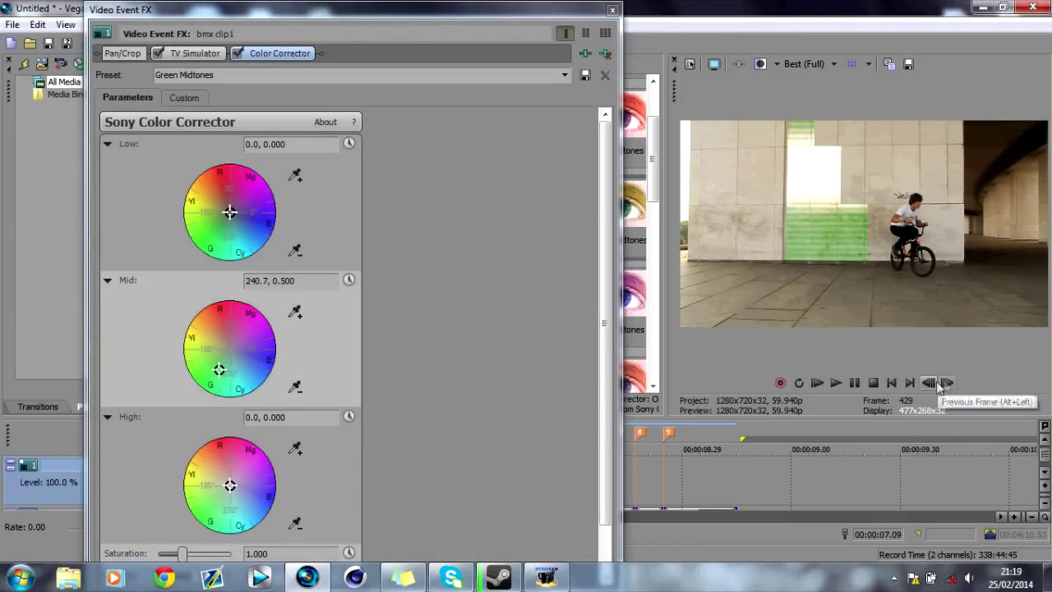
{"action": "left_click", "coordinate": [928, 382]}
{"action": "left_click", "coordinate": [928, 382]}
{"action": "left_click", "coordinate": [928, 382]}
{"action": "left_click", "coordinate": [928, 382]}
{"action": "left_click", "coordinate": [928, 382]}
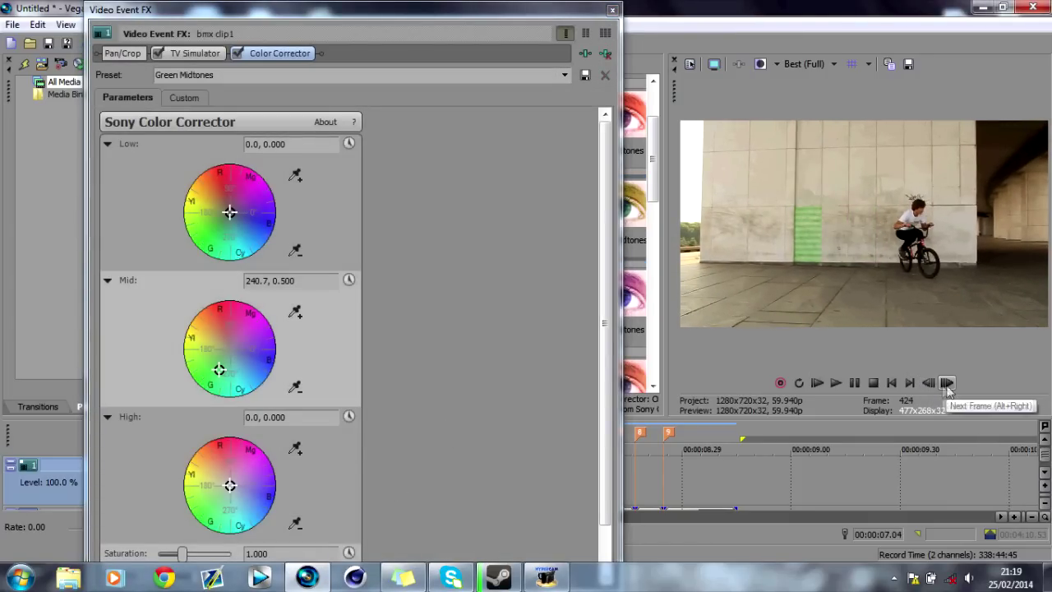
{"action": "left_click", "coordinate": [928, 382]}
{"action": "left_click", "coordinate": [928, 382]}
{"action": "left_click", "coordinate": [928, 382]}
{"action": "left_click", "coordinate": [928, 382]}
{"action": "left_click", "coordinate": [928, 382]}
{"action": "left_click", "coordinate": [928, 383]}
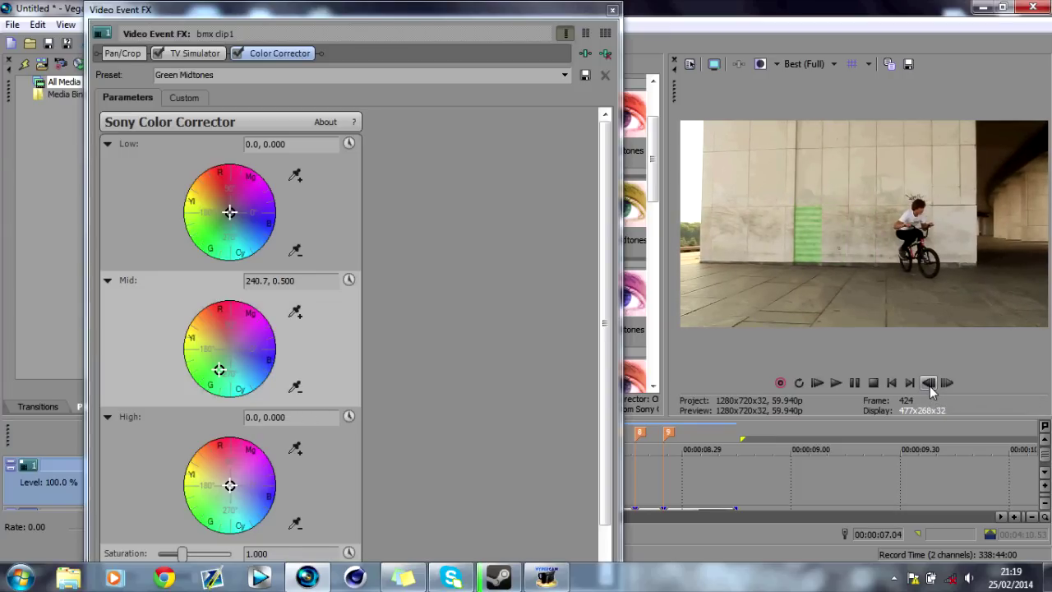
{"action": "left_click", "coordinate": [928, 382]}
{"action": "left_click", "coordinate": [946, 383]}
{"action": "left_click", "coordinate": [946, 383]}
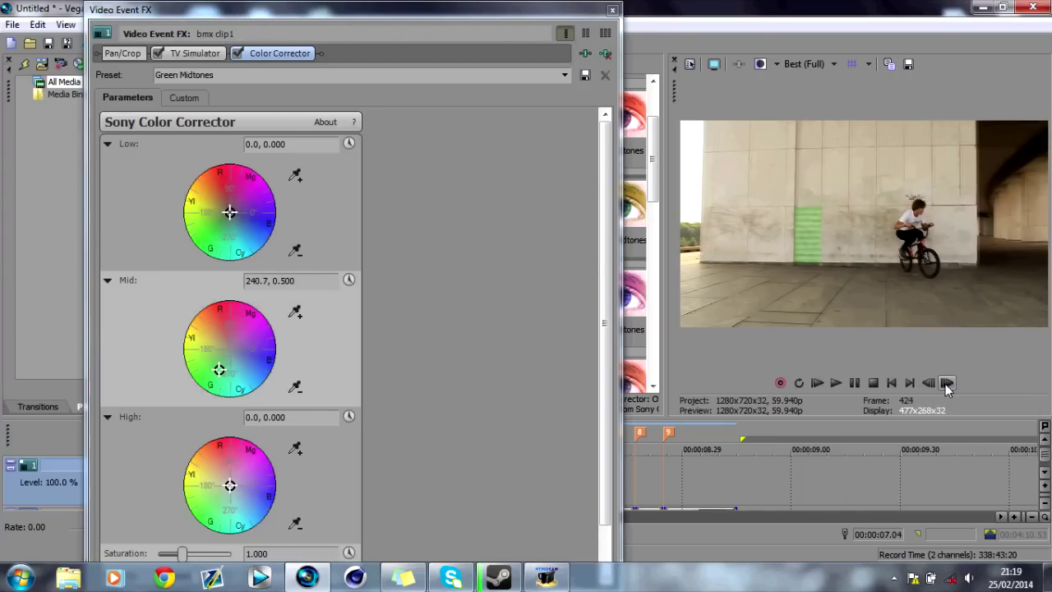
{"action": "left_click", "coordinate": [946, 383]}
{"action": "left_click", "coordinate": [946, 383]}
{"action": "left_click", "coordinate": [946, 383]}
{"action": "left_click", "coordinate": [946, 383]}
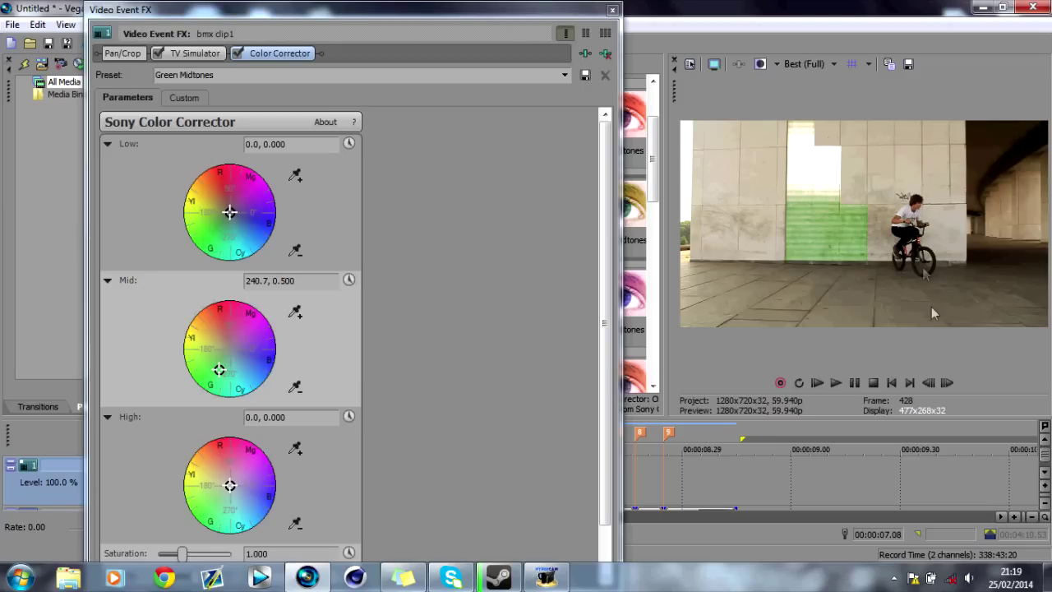
{"action": "left_click", "coordinate": [928, 383]}
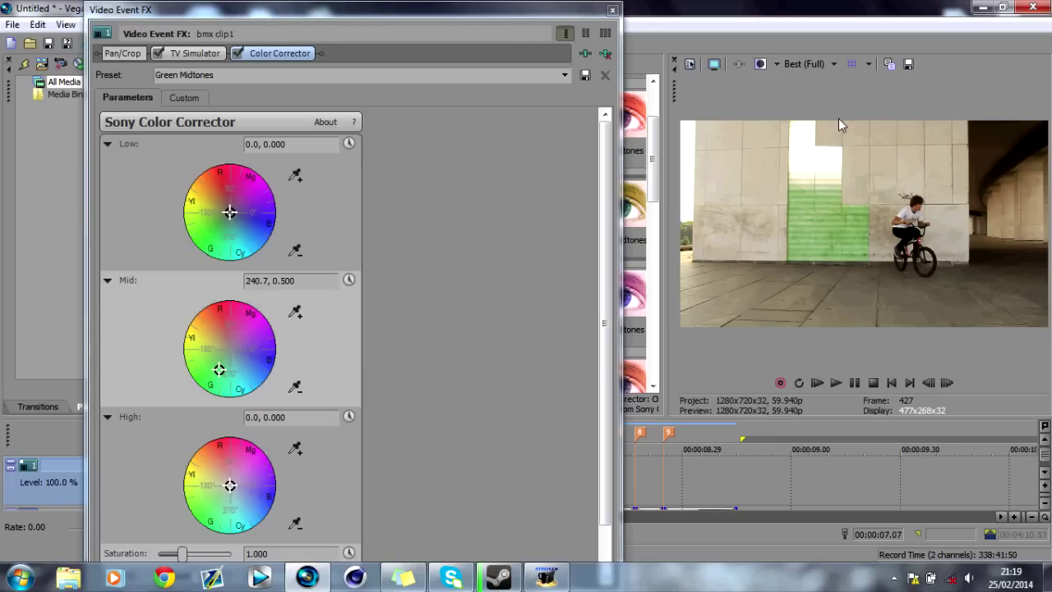
Close the effects window and review the green wall panel back at frame 423 (00:00:07.03).
{"action": "left_click", "coordinate": [612, 9]}
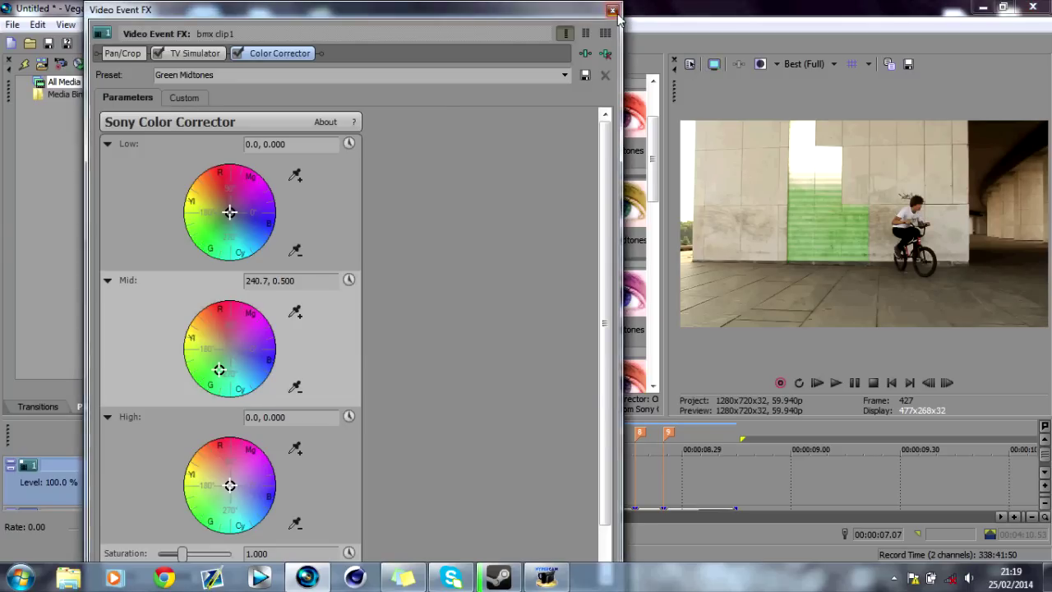
{"action": "left_click", "coordinate": [929, 383]}
{"action": "left_click", "coordinate": [929, 383]}
{"action": "left_click", "coordinate": [929, 383]}
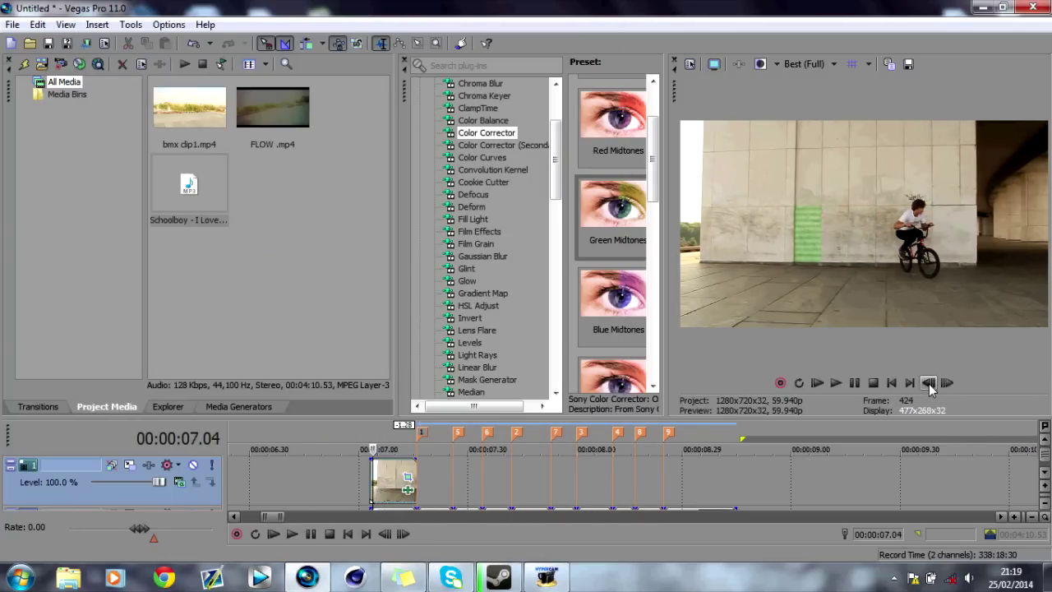
{"action": "left_click", "coordinate": [946, 383]}
{"action": "left_click", "coordinate": [947, 383]}
{"action": "left_click", "coordinate": [947, 383]}
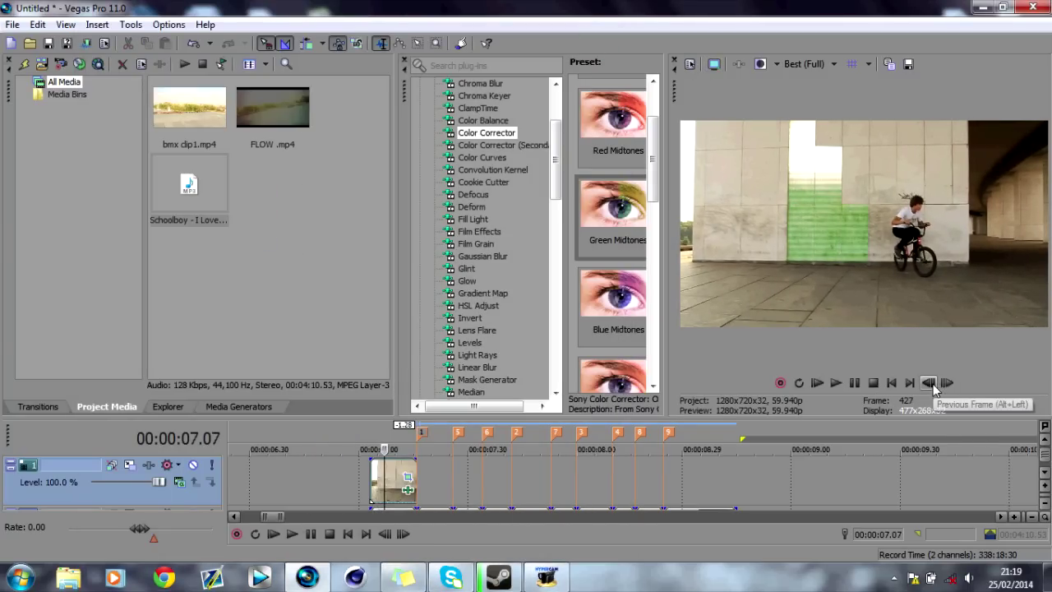
{"action": "left_click", "coordinate": [929, 383]}
{"action": "left_click", "coordinate": [929, 383]}
{"action": "left_click", "coordinate": [929, 383]}
{"action": "left_click", "coordinate": [928, 383]}
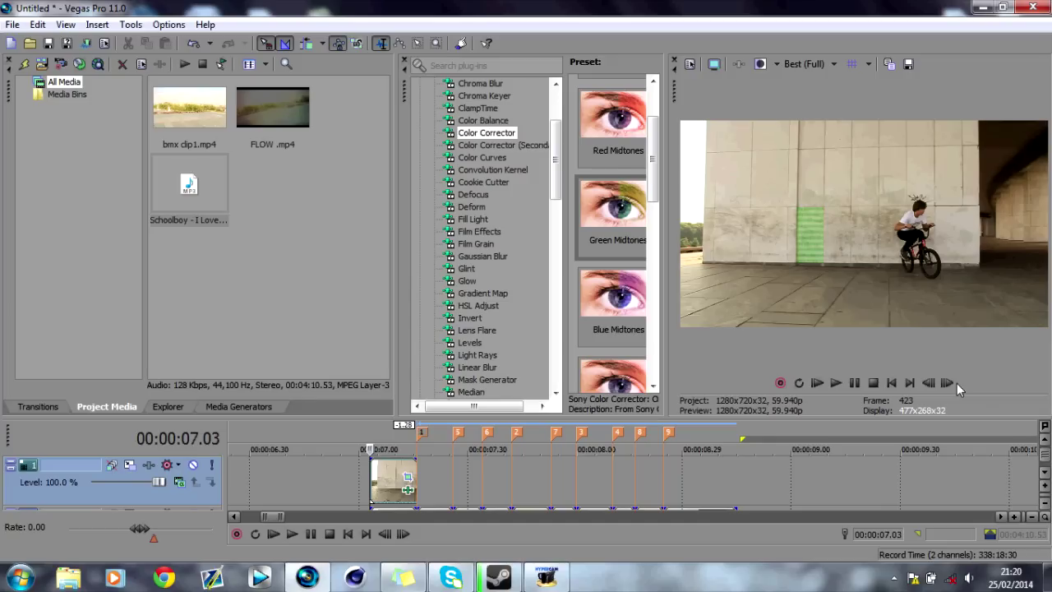